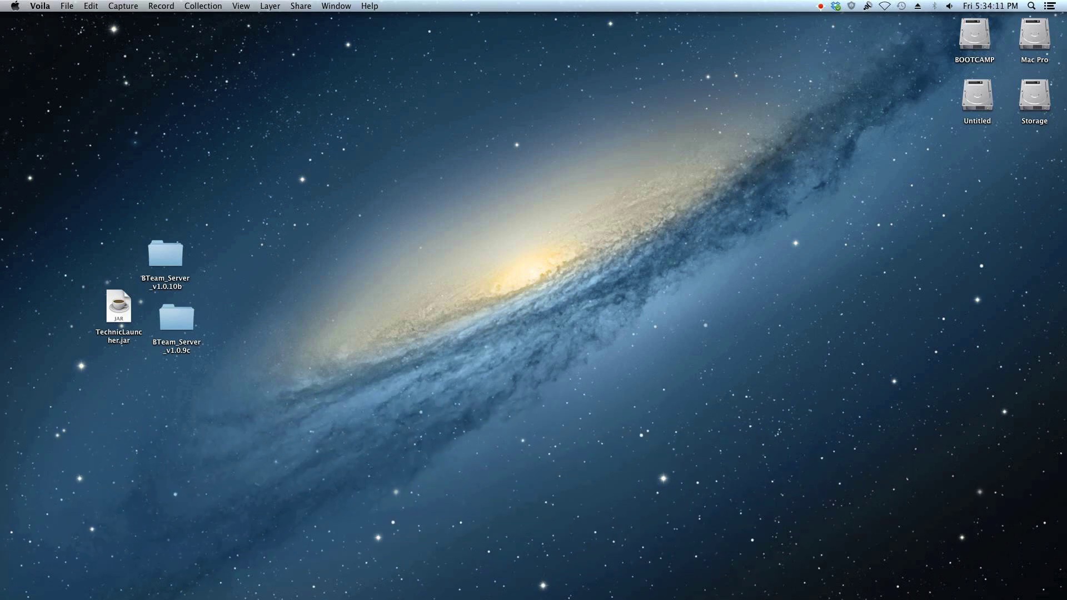
Step: Restore Firefox and go to the Downloads page on atlauncher.com
click(998, 583)
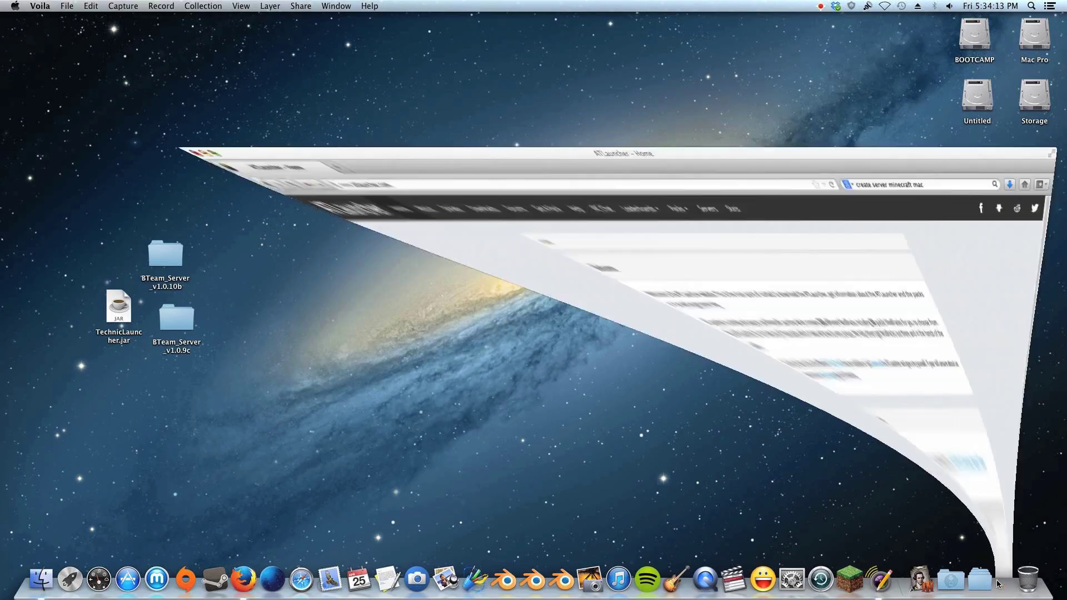
double_click(178, 50)
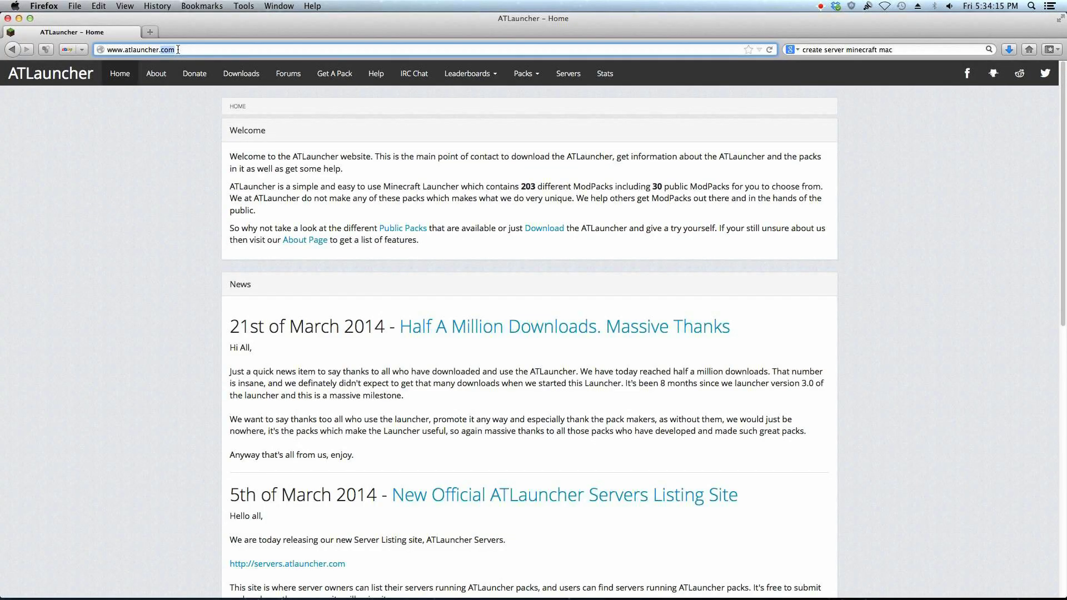
triple_click(178, 49)
click(962, 161)
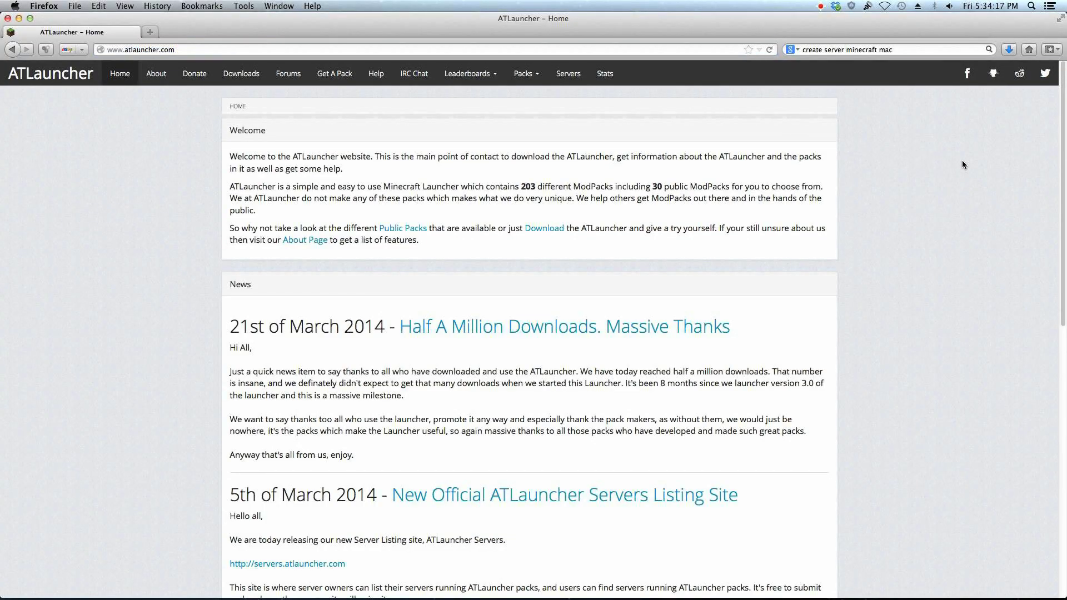
click(253, 75)
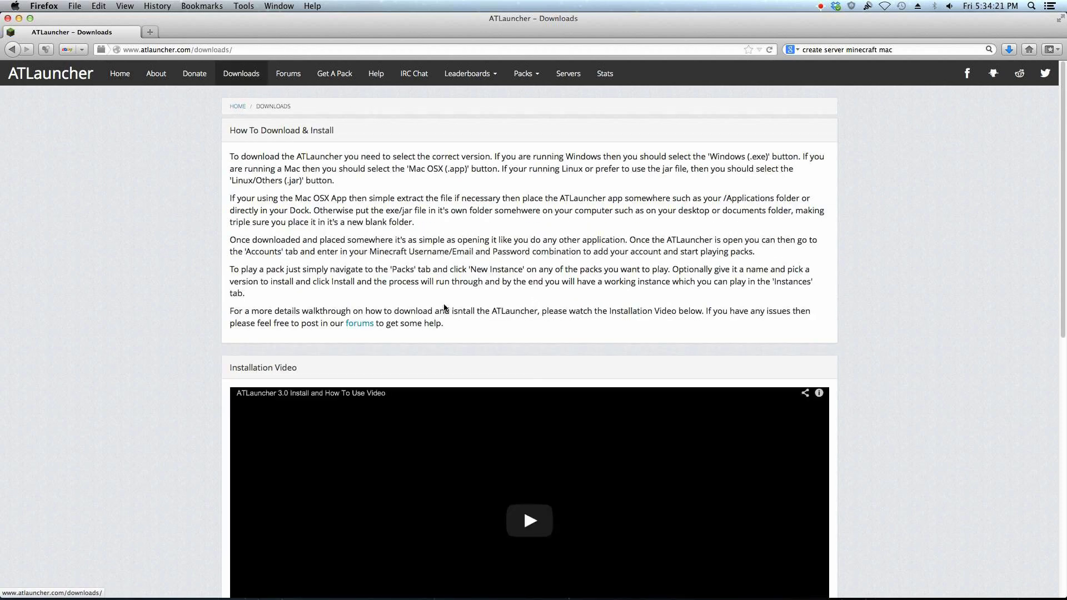
scroll(523, 301, down, 6)
scroll(445, 302, down, 2)
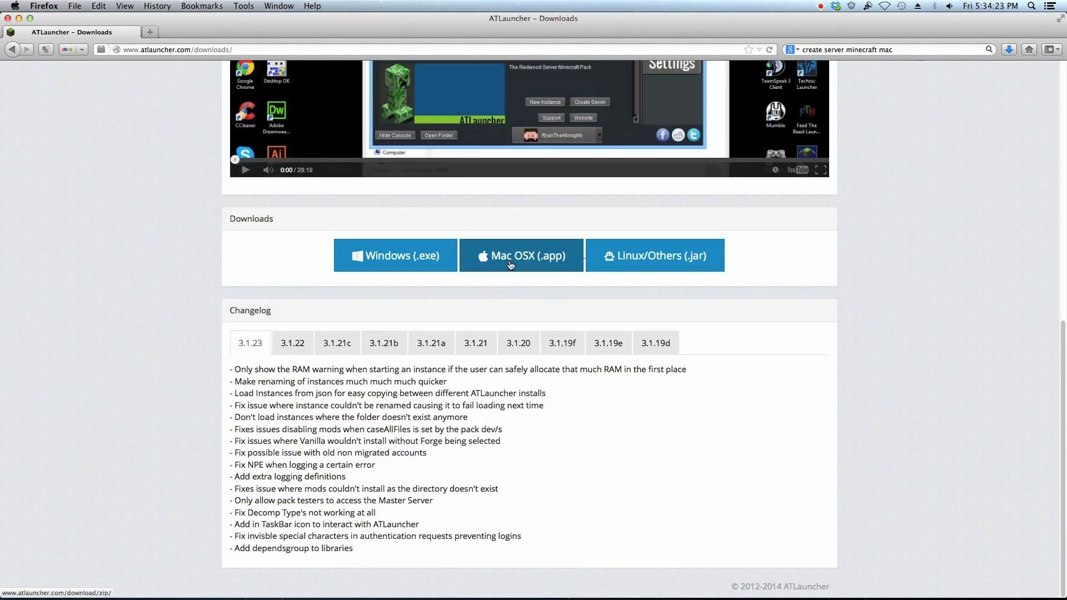
Step: Download the Mac OSX (.app) version of ATLauncher and launch it from the Downloads stack
click(540, 260)
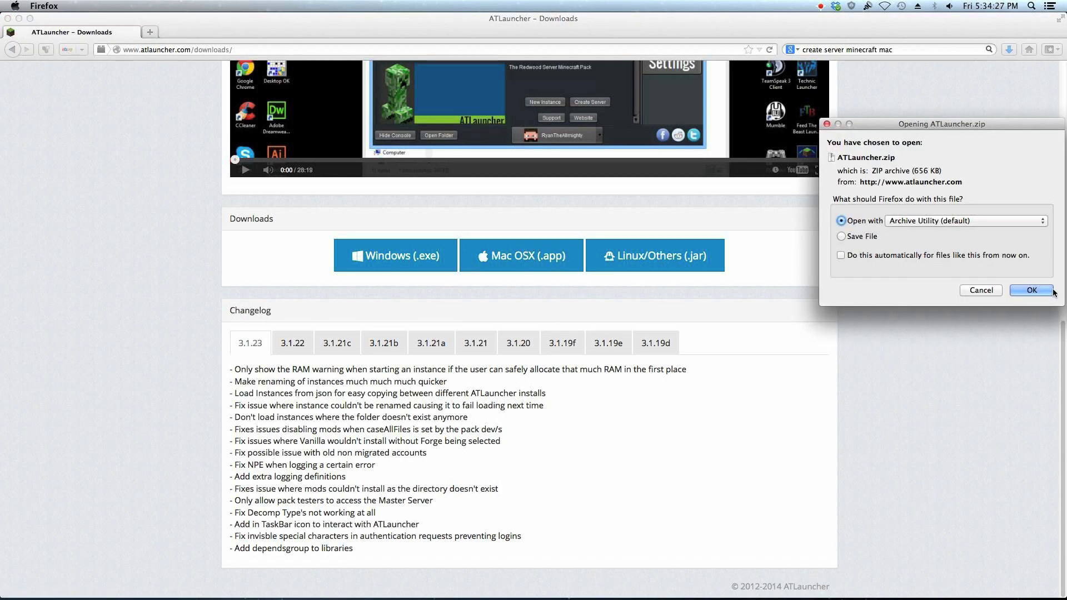
click(1034, 289)
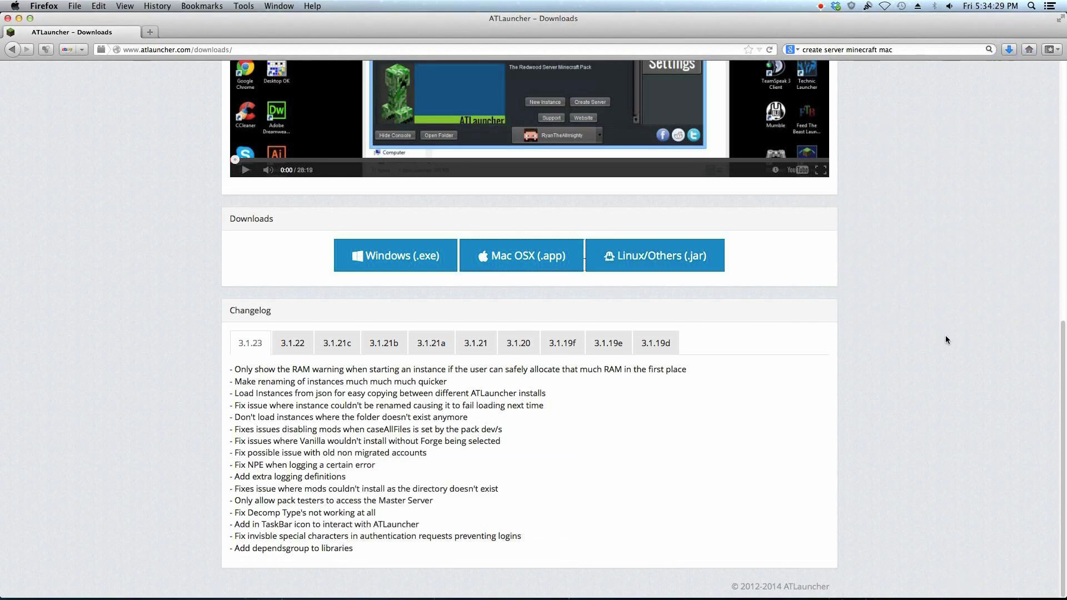
mouse_move(939, 598)
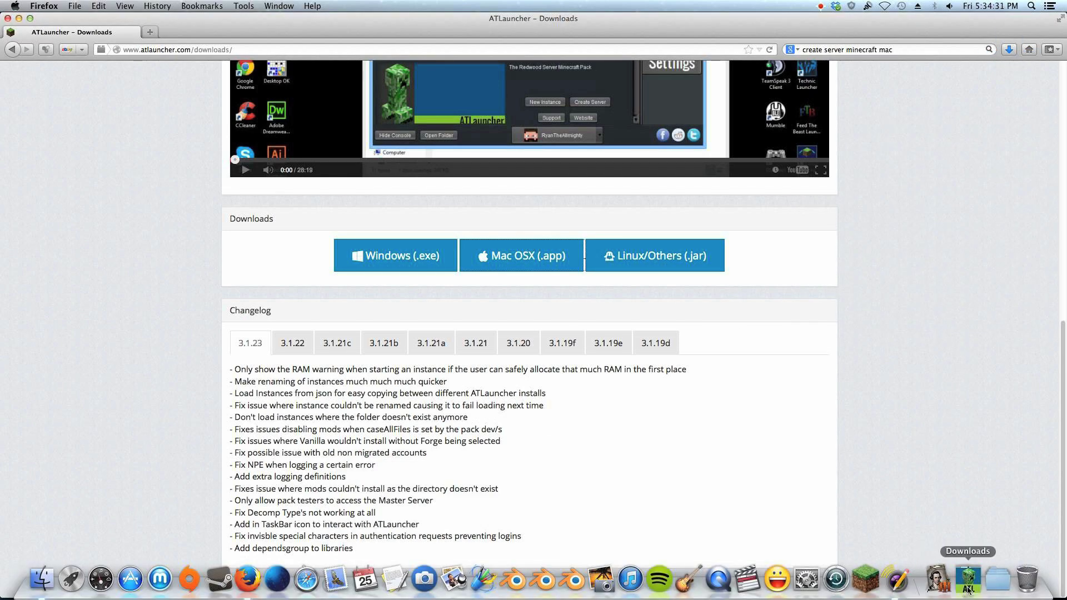
click(970, 579)
click(969, 547)
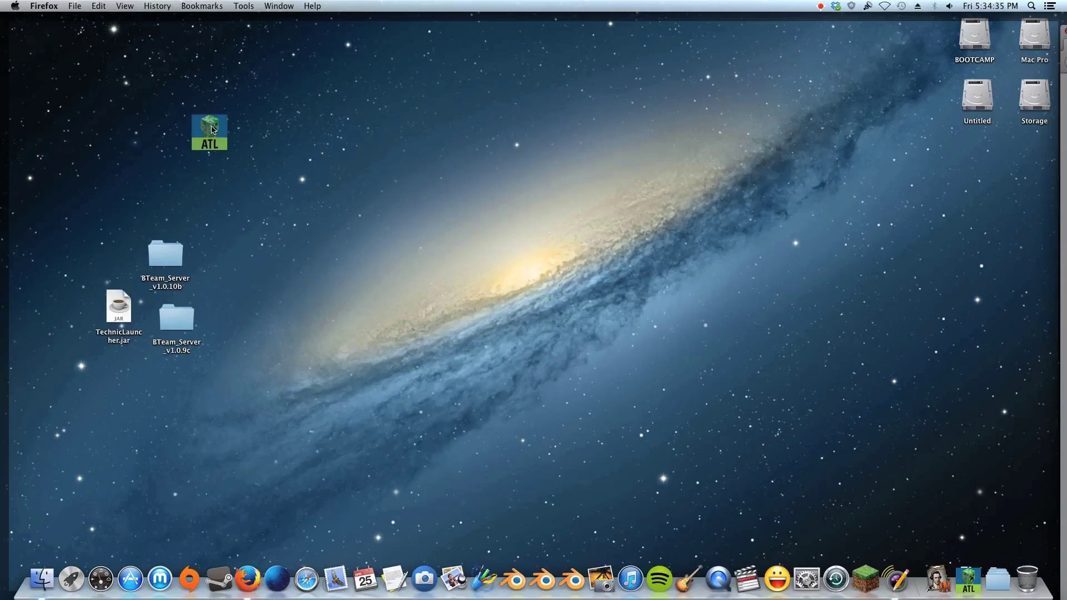
Step: Place ATLauncher on the desktop near the drives and open it, allowing the Internet-downloaded app
drag(210, 131, 870, 169)
drag(1019, 157, 868, 147)
double_click(868, 148)
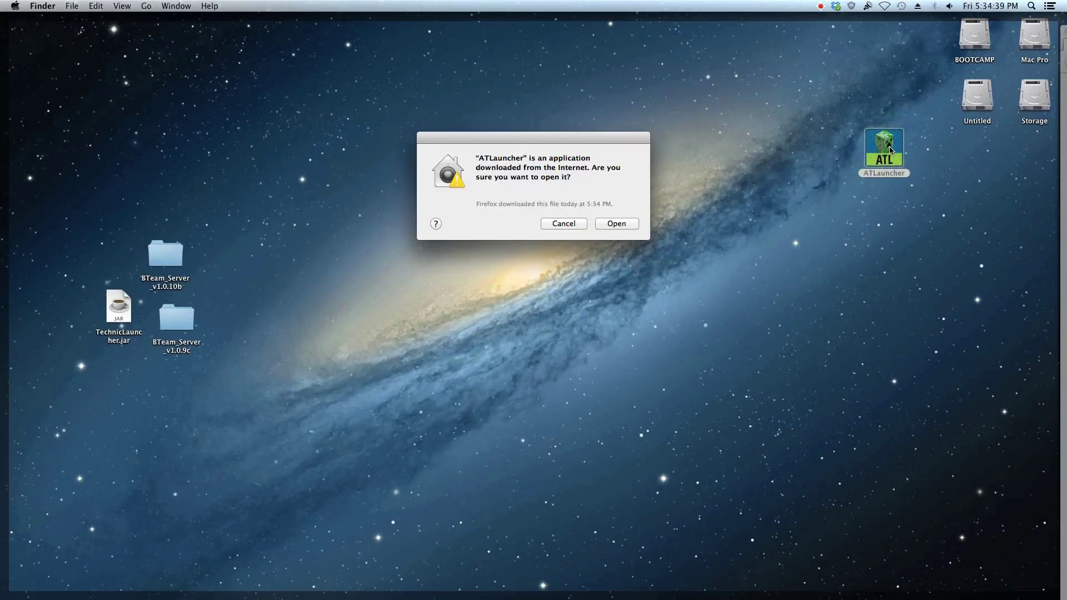
click(612, 224)
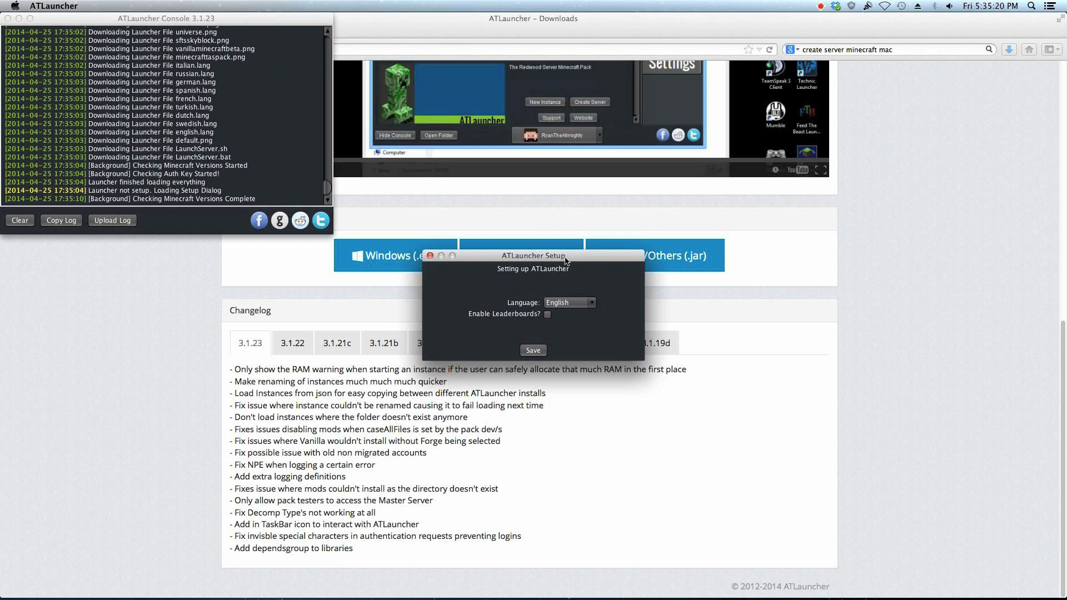
Step: Keep English as the launcher language and save the first-run settings
click(569, 295)
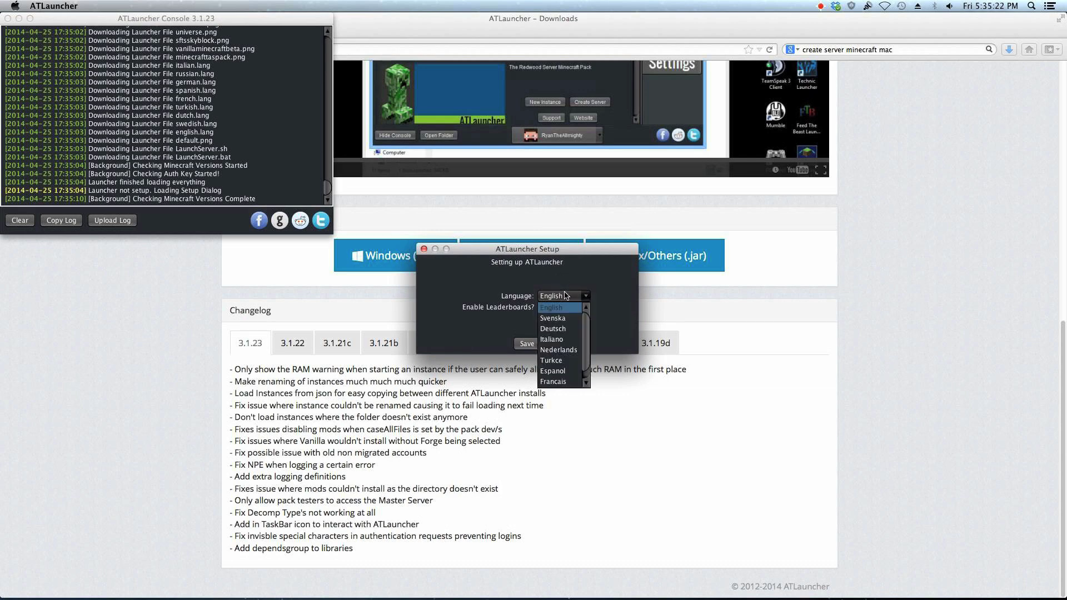
click(576, 272)
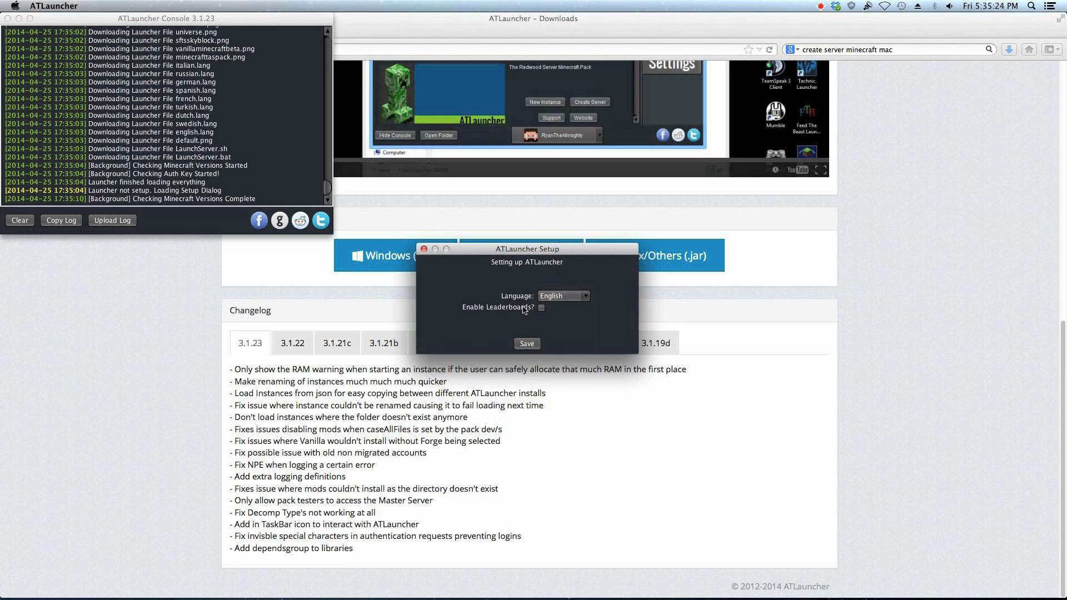
click(526, 343)
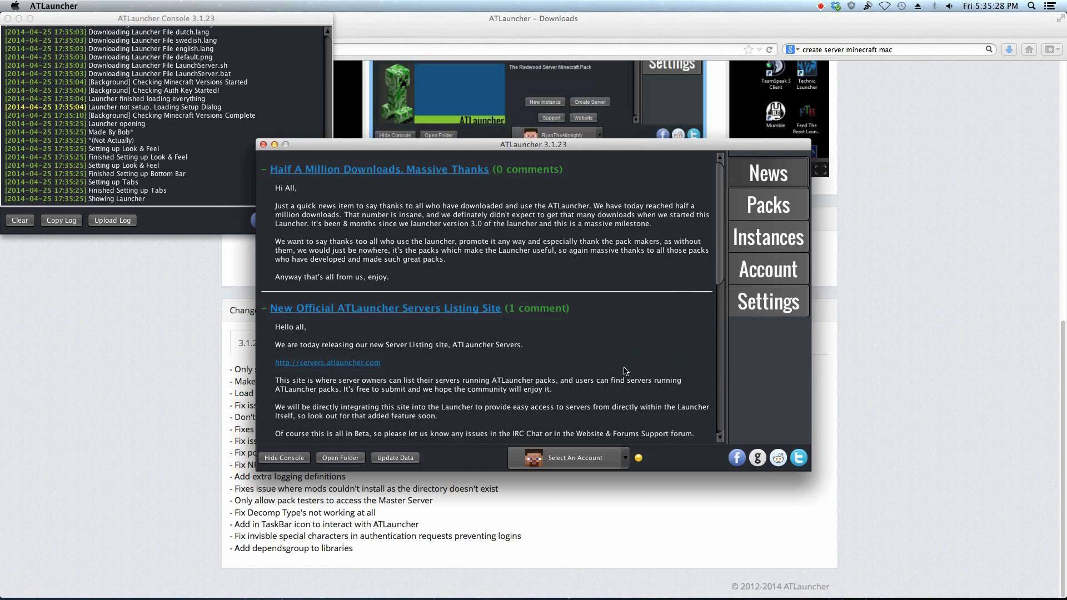
Step: Add a Minecraft account with its email and password, then switch to it as active
click(584, 459)
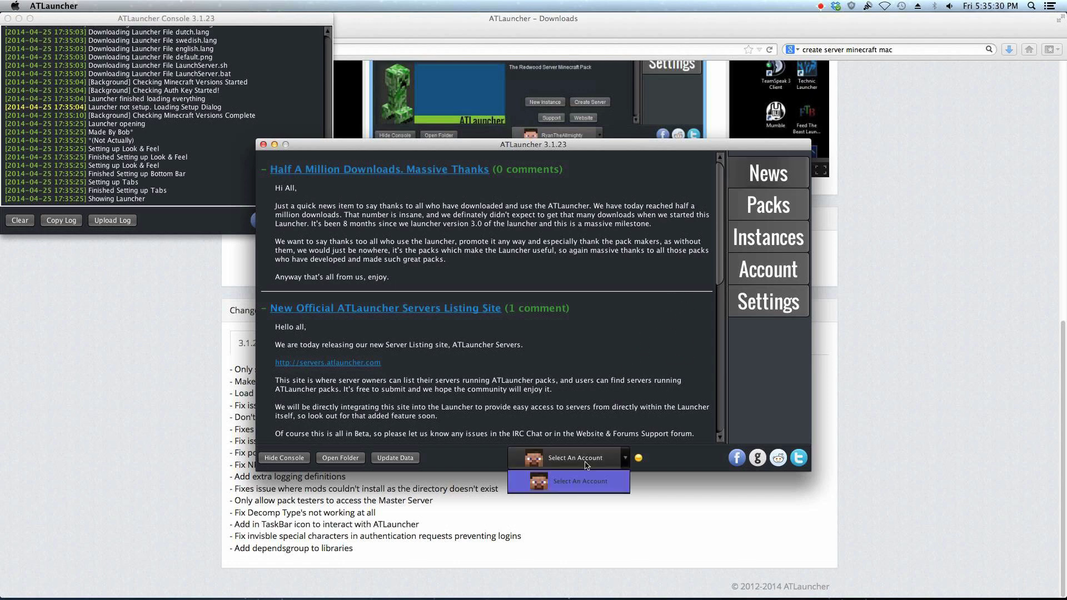
click(576, 466)
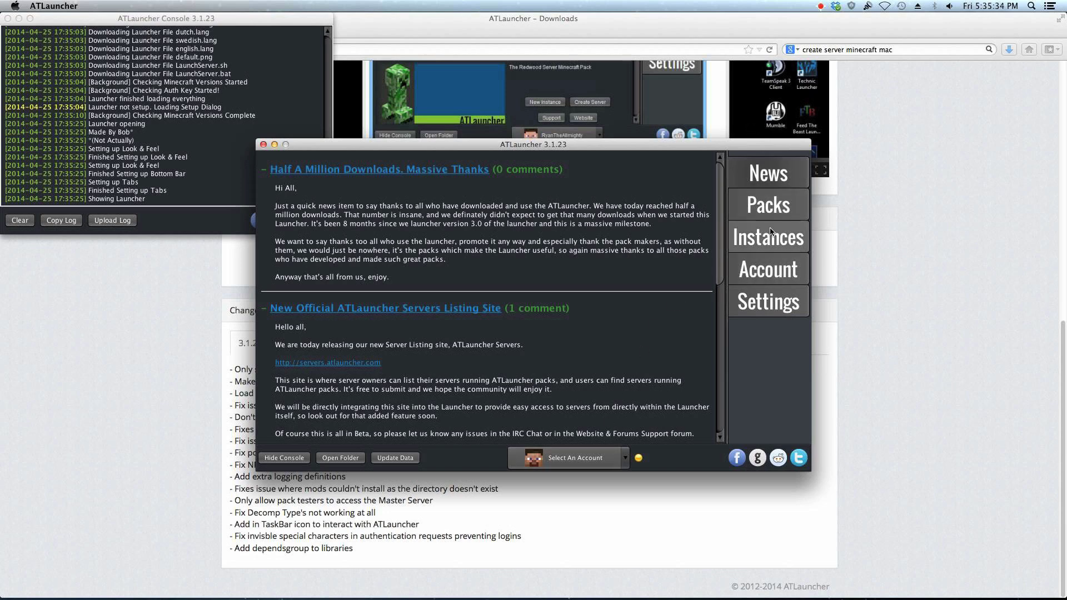
click(755, 271)
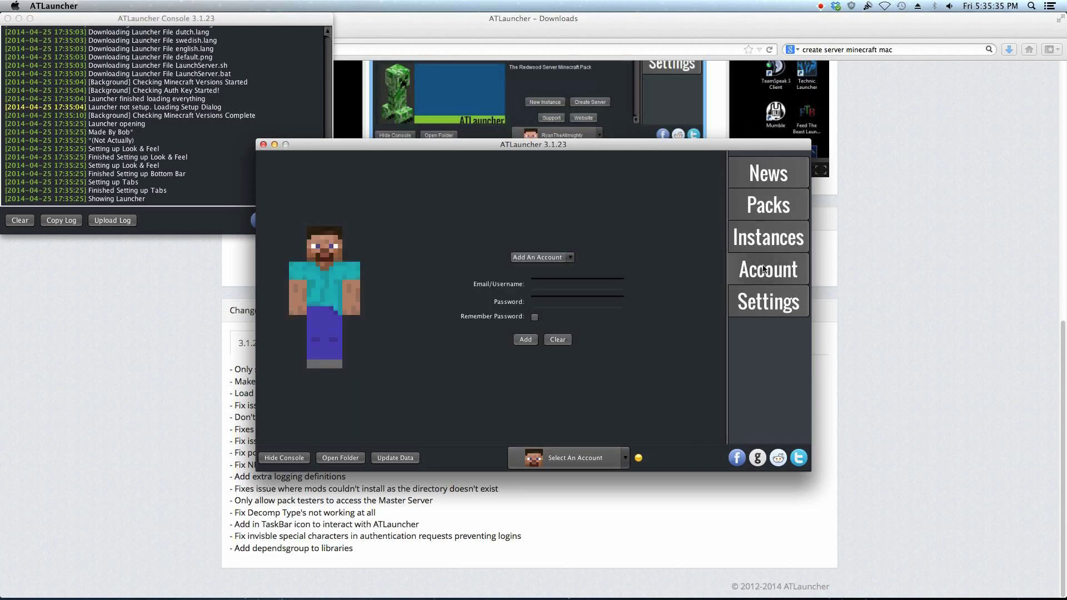
click(542, 257)
click(546, 269)
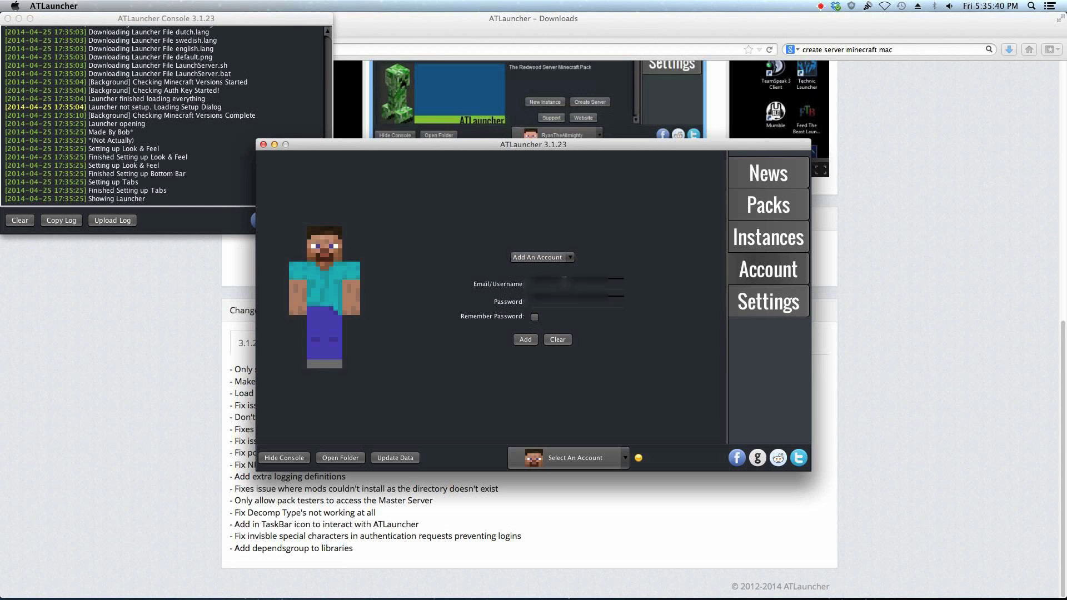
text(ryan)
text(al)
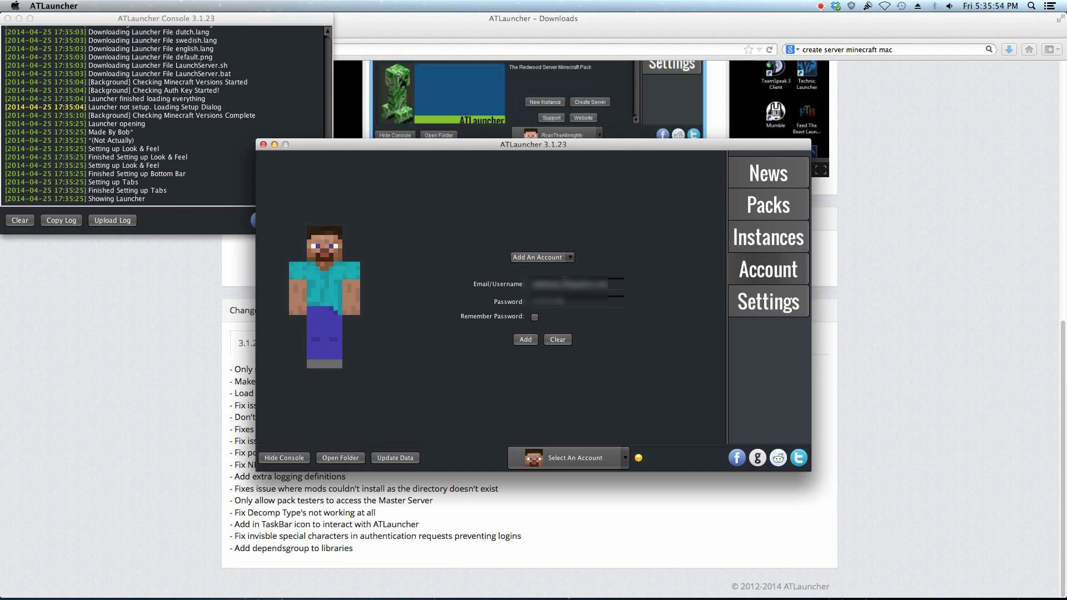
click(526, 340)
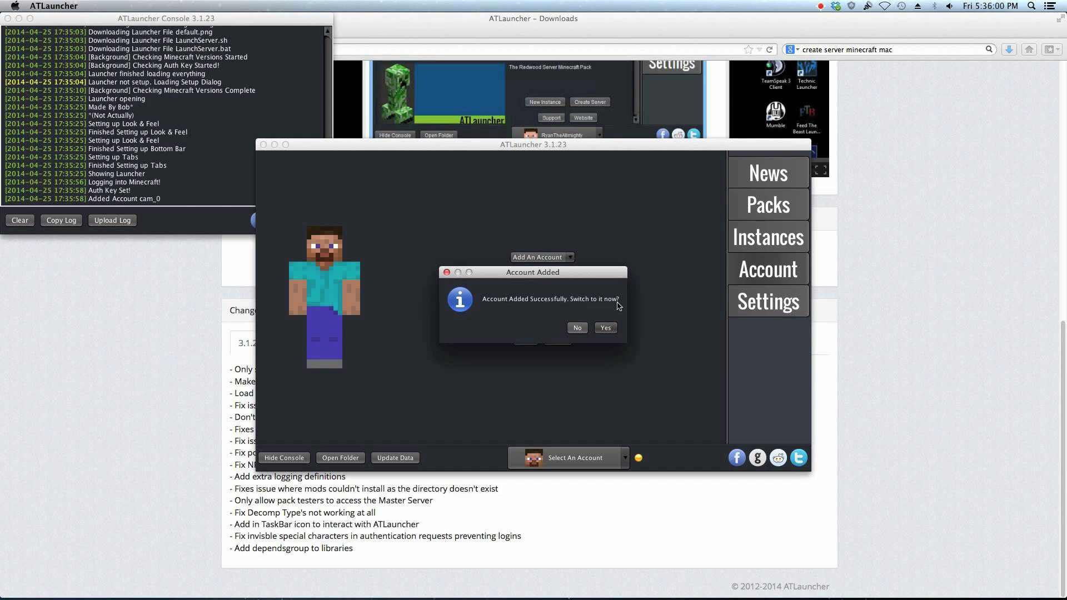
click(605, 329)
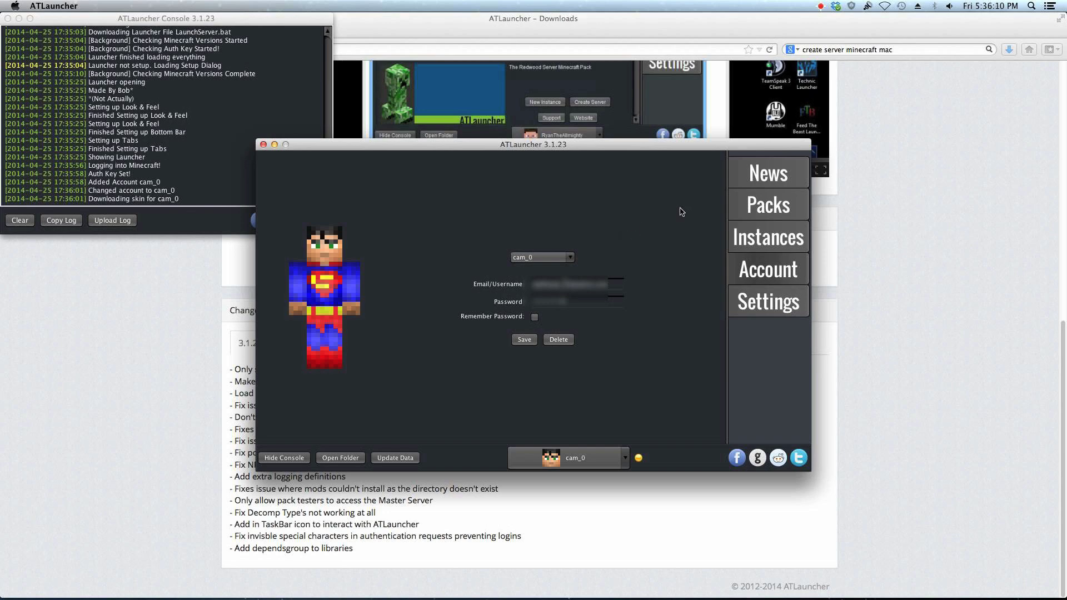
Step: Install The Crack Pack version 1.0.1.0-TCP for Minecraft 1.6.4 from the Packs list
click(797, 206)
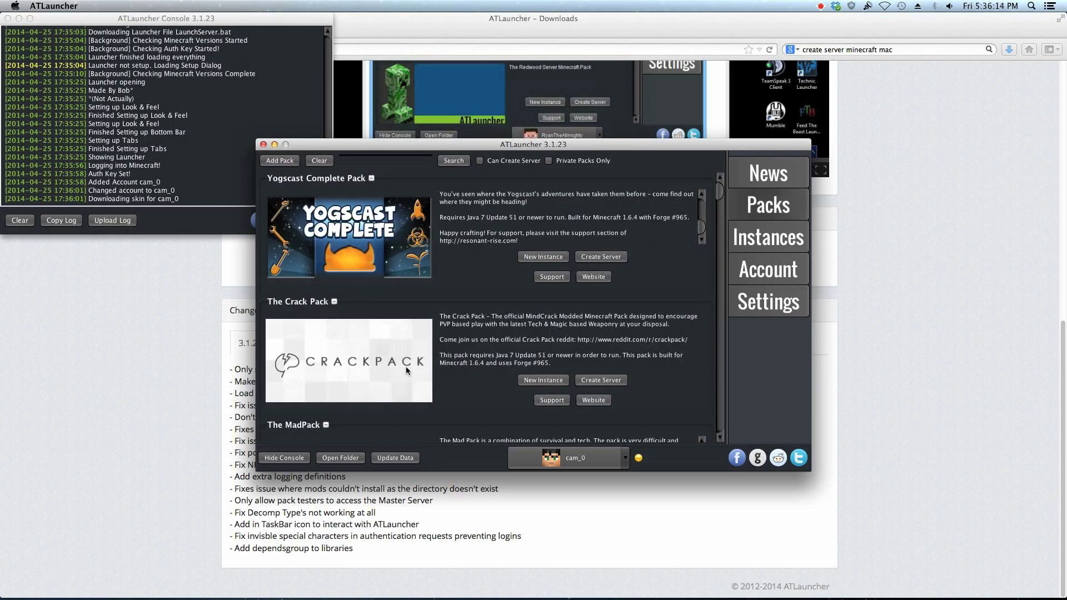
scroll(389, 311, down, 1)
scroll(388, 311, down, 1)
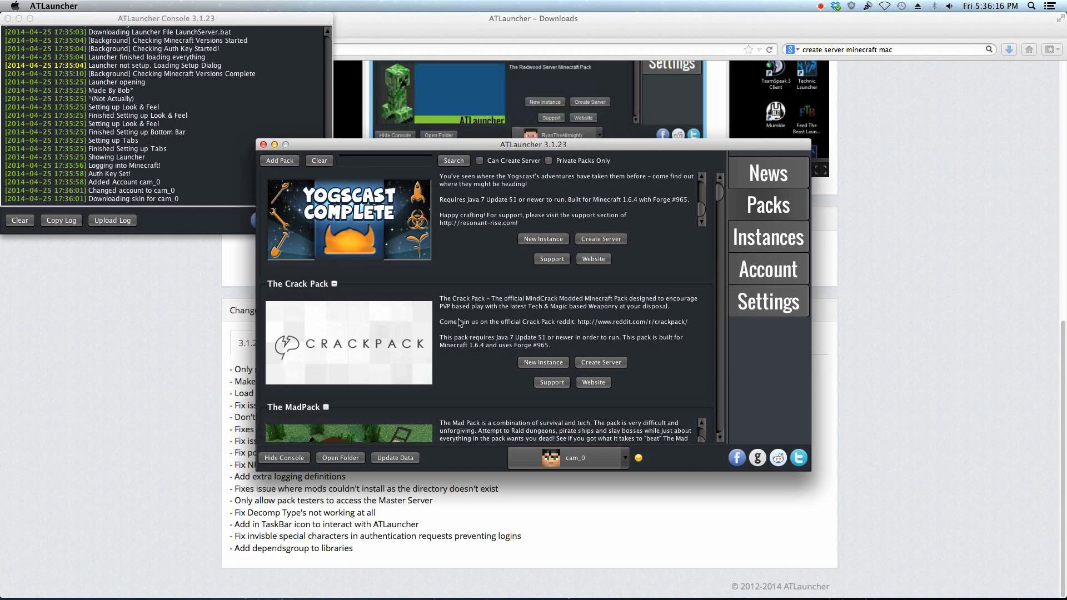
click(538, 362)
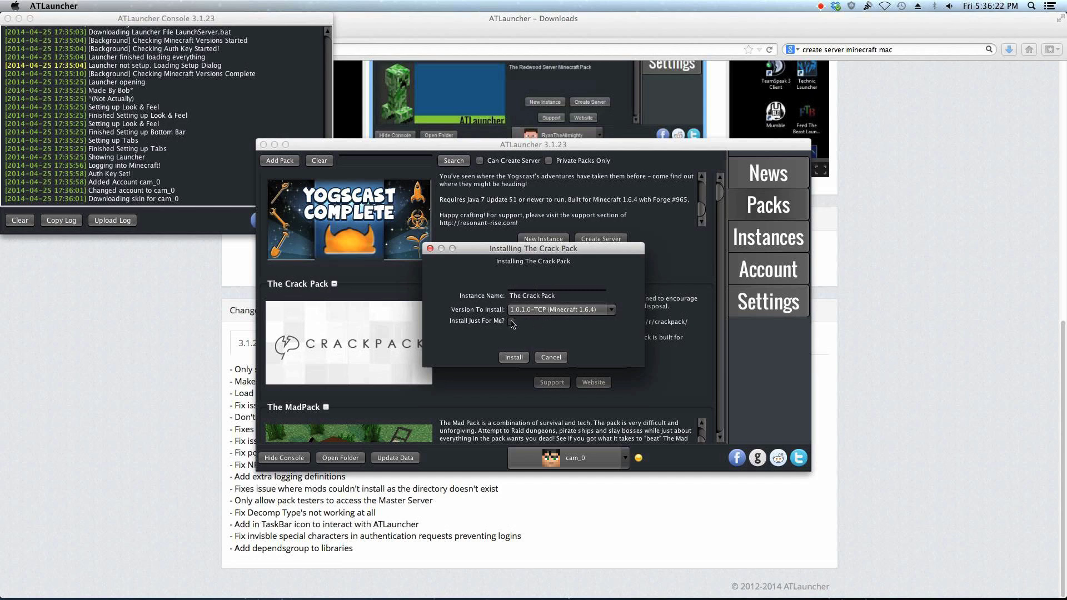
click(573, 312)
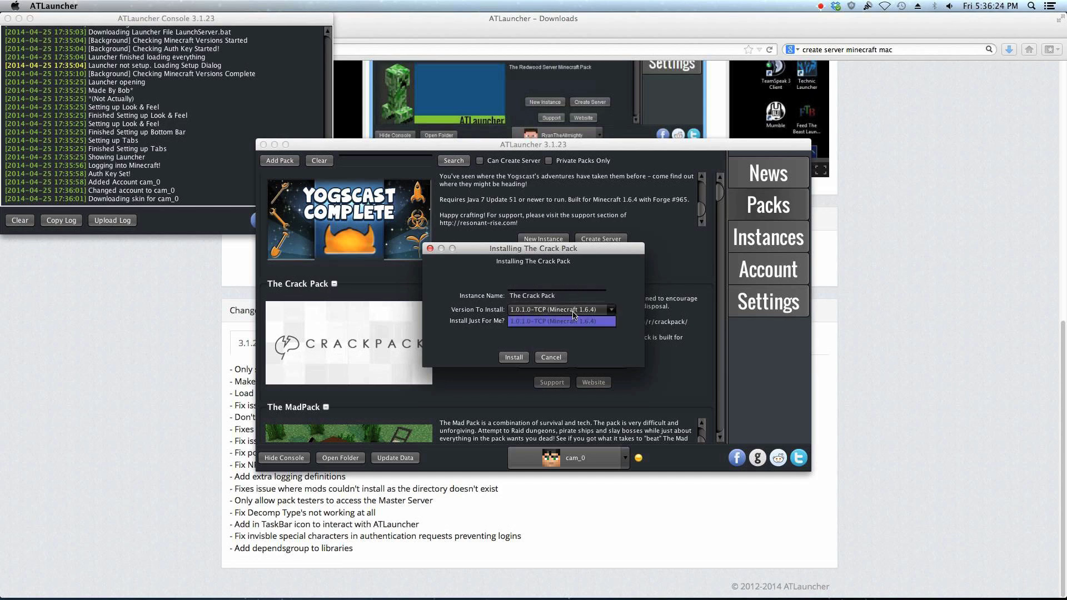
click(589, 324)
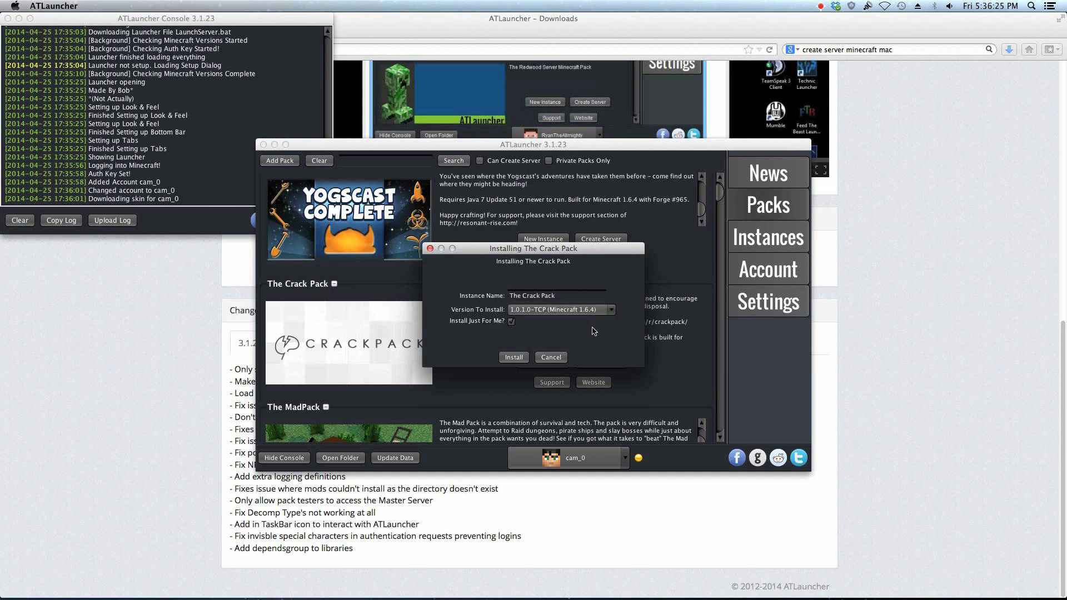
click(524, 359)
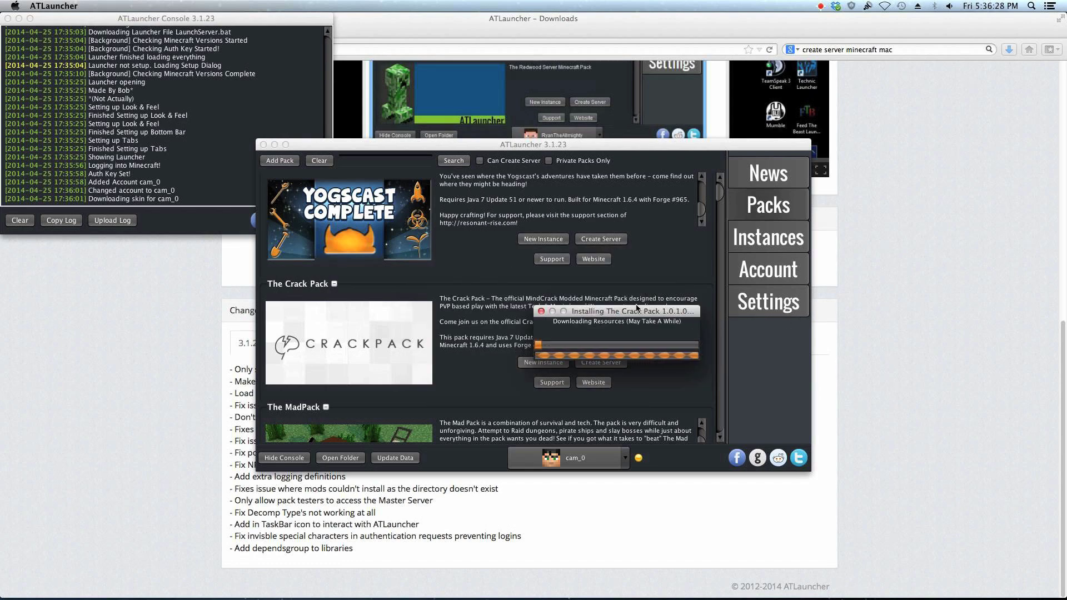
drag(621, 316, 592, 301)
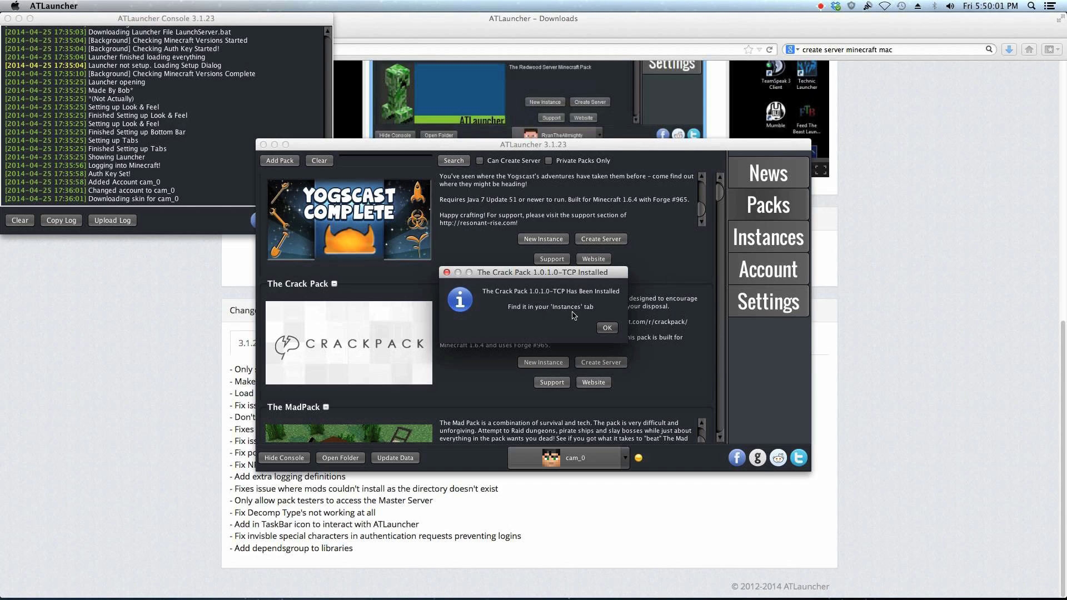
click(607, 328)
Step: View the installed Crack Pack instance, check the Java path in the console log, and open System Preferences
click(789, 238)
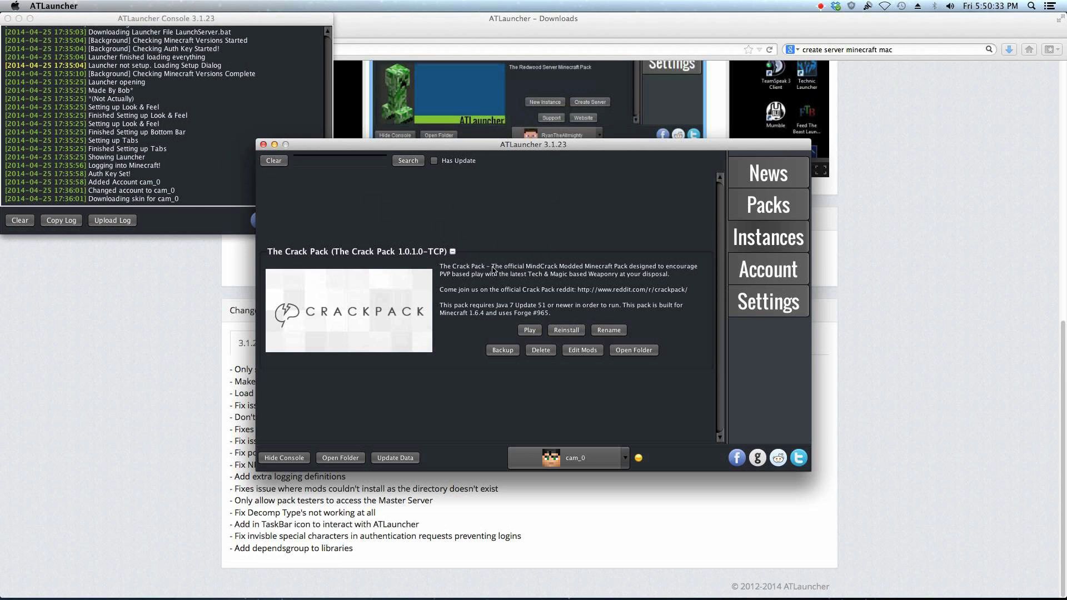
click(232, 228)
scroll(227, 168, up, 15)
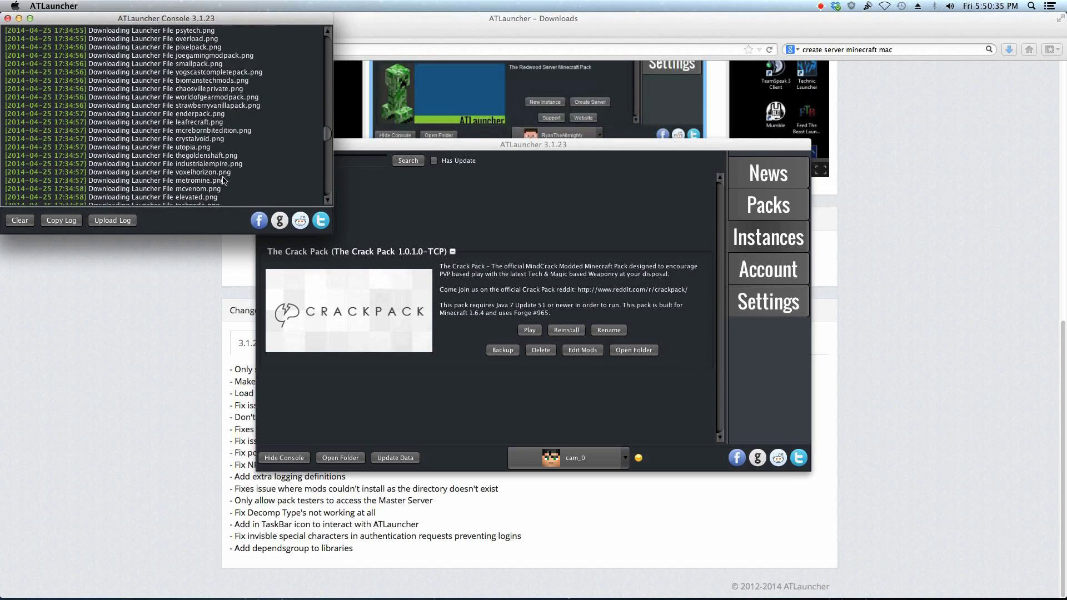
scroll(226, 168, up, 10)
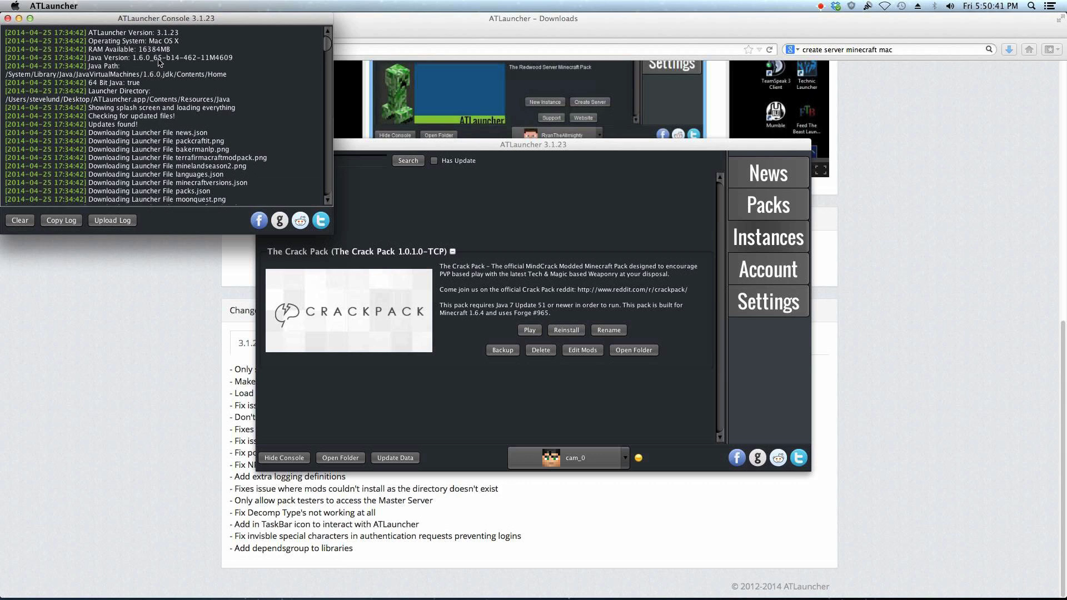
click(467, 145)
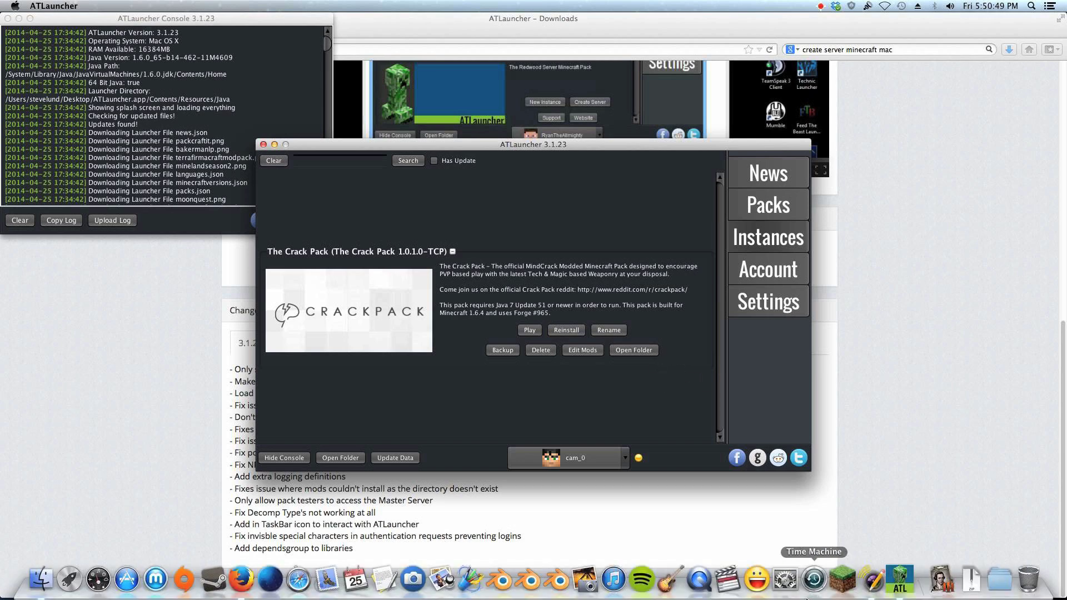
click(773, 582)
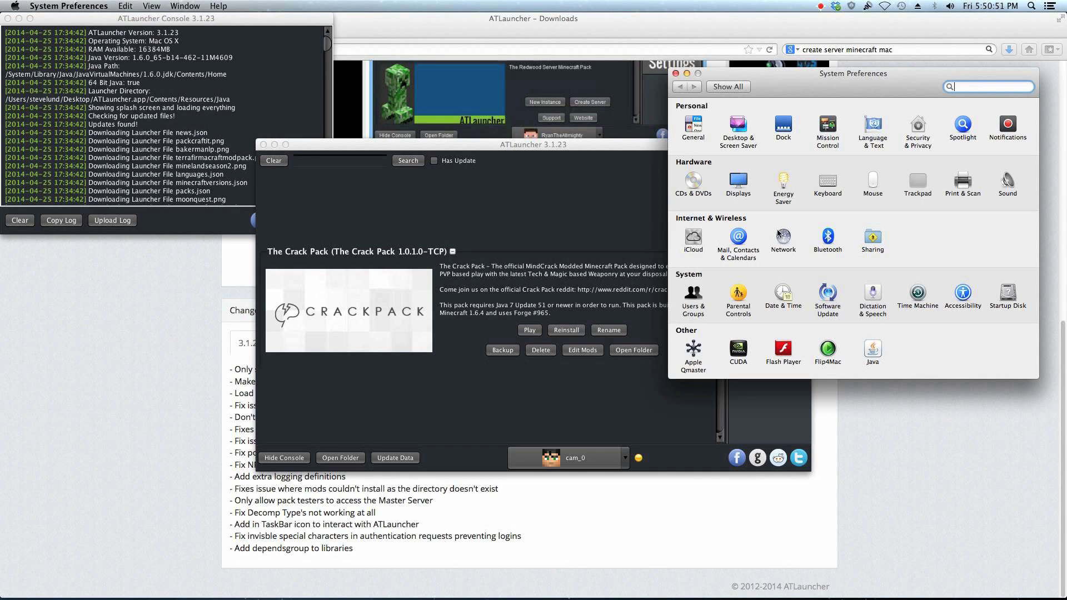
Step: Copy the Java 1.7.0_55 runtime path from the Java Control Panel, then close it
click(883, 357)
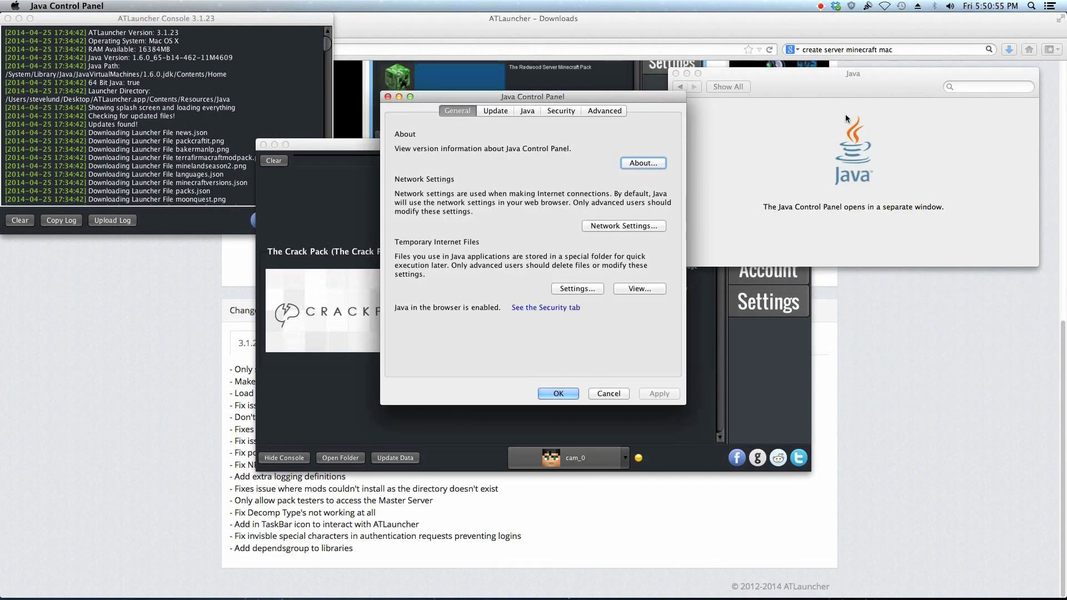
drag(646, 95, 817, 73)
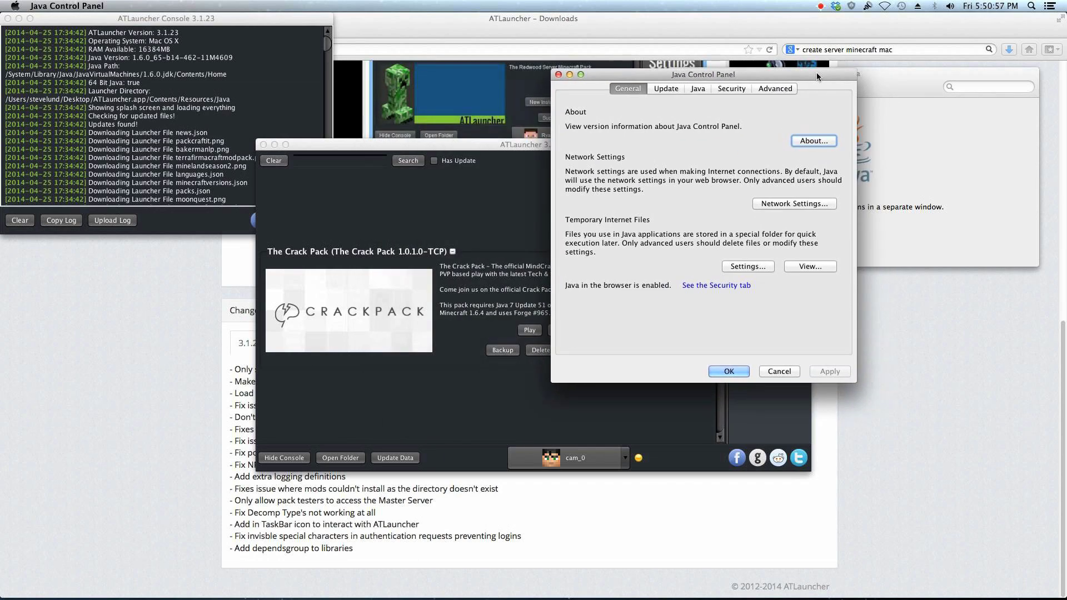
click(702, 89)
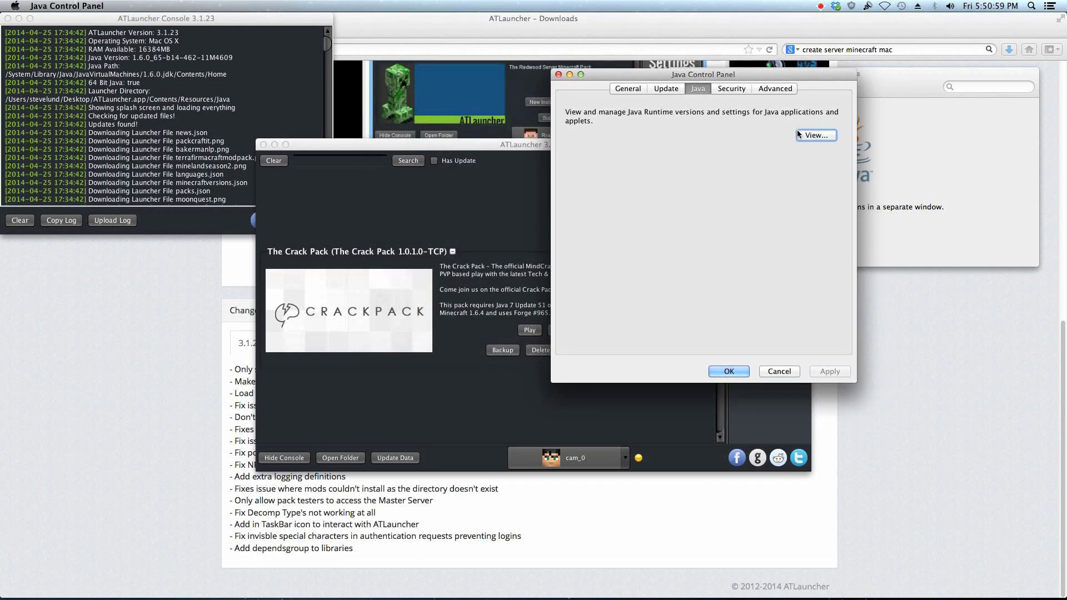
click(816, 135)
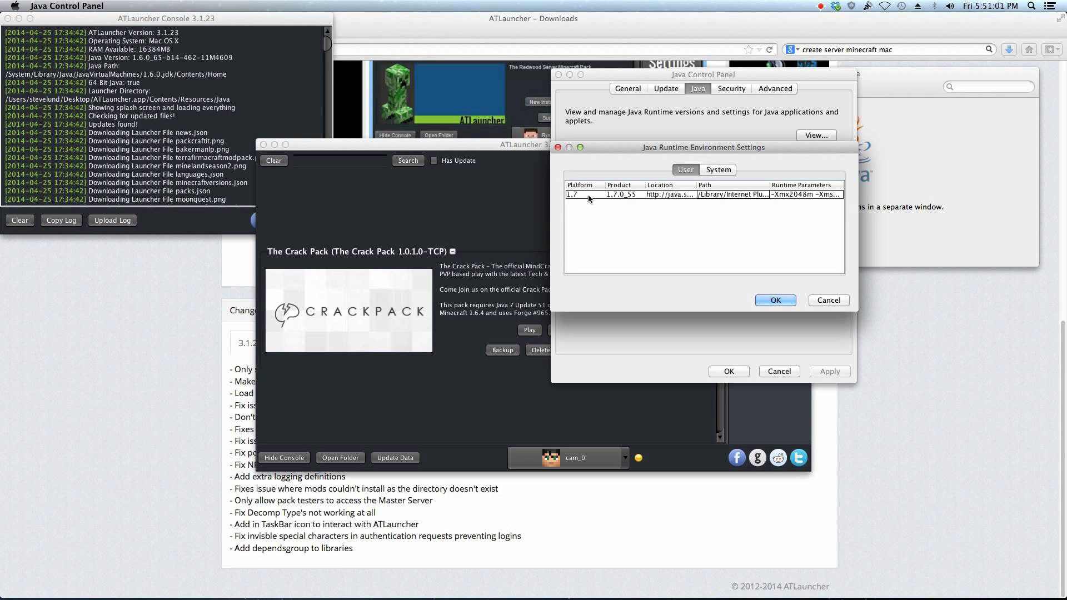
click(734, 195)
double_click(734, 195)
key(super+a)
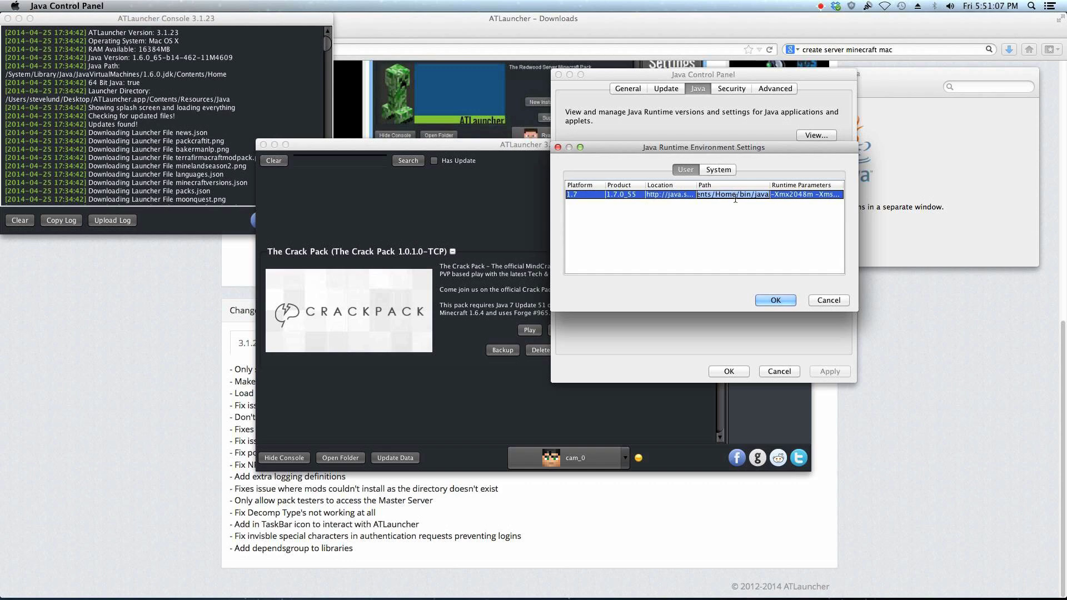
click(773, 300)
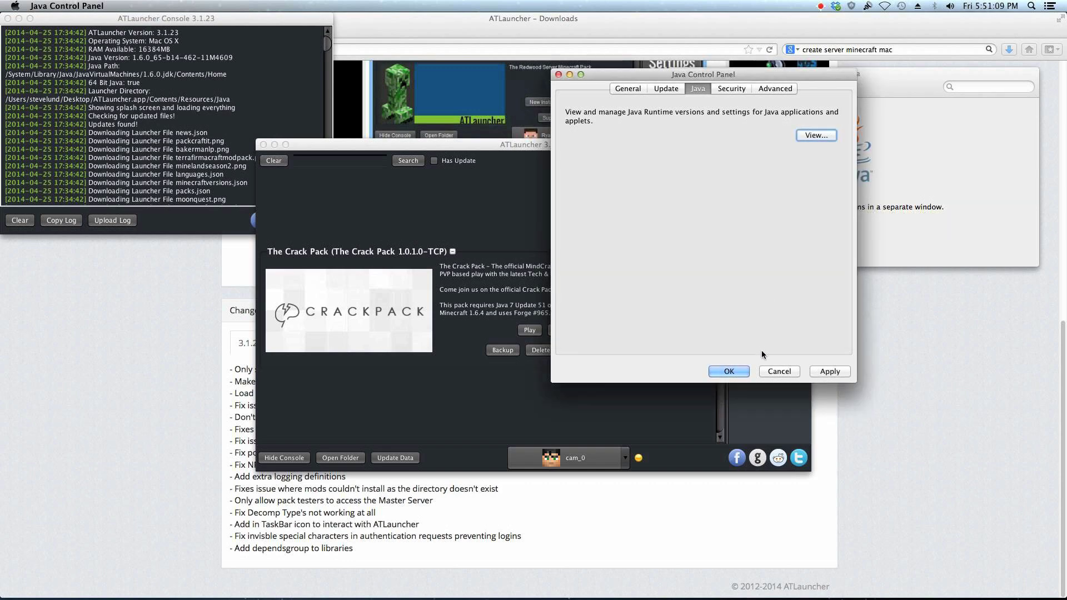
click(729, 371)
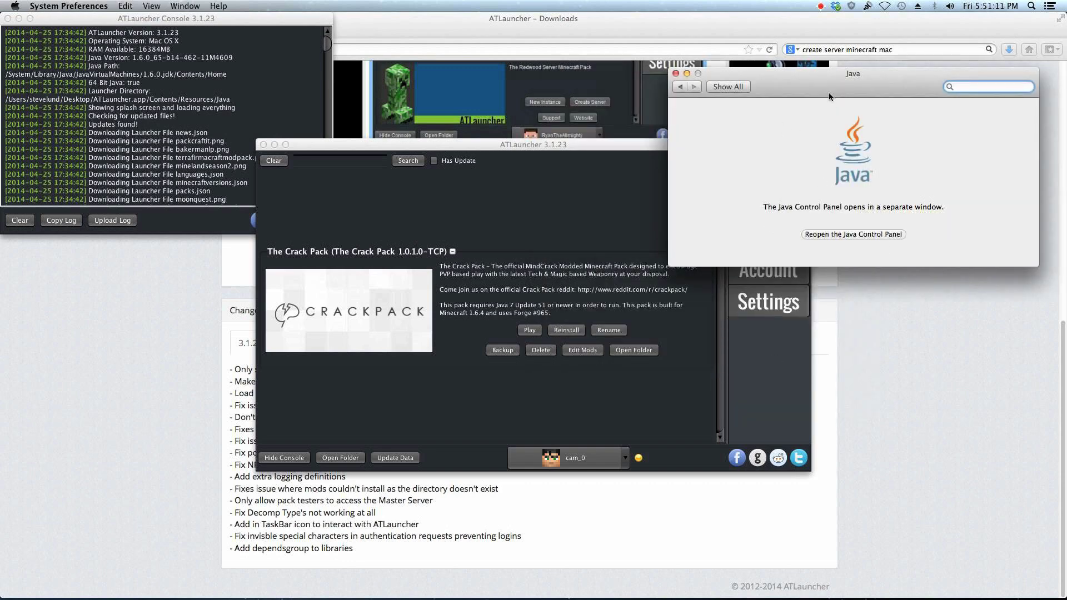
click(918, 311)
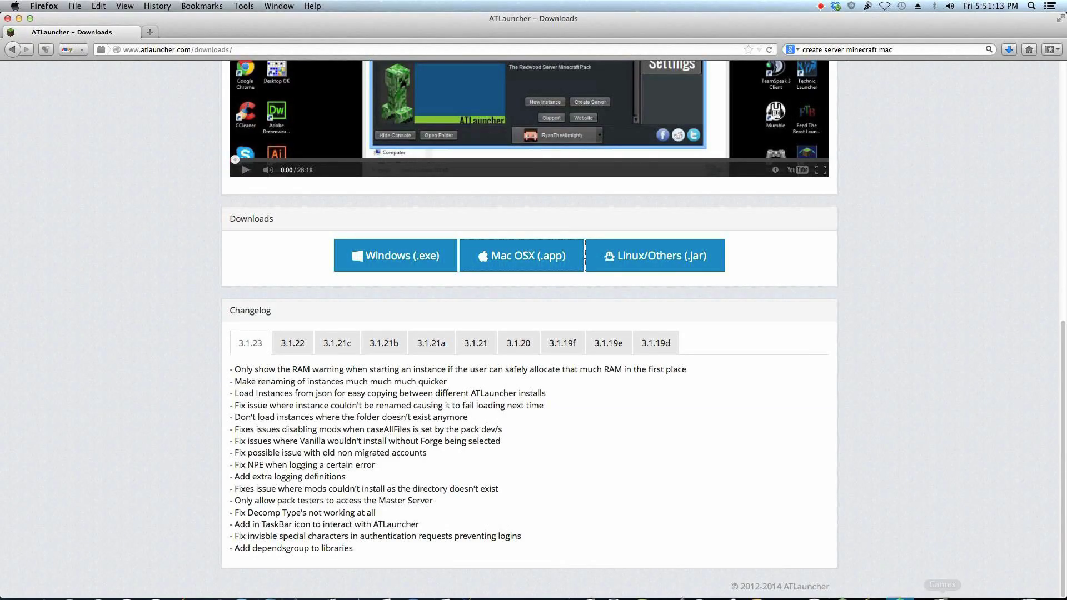
Step: Paste the Java 7 path into ATLauncher's Java Path, trim it to Contents/Home, and save
click(895, 581)
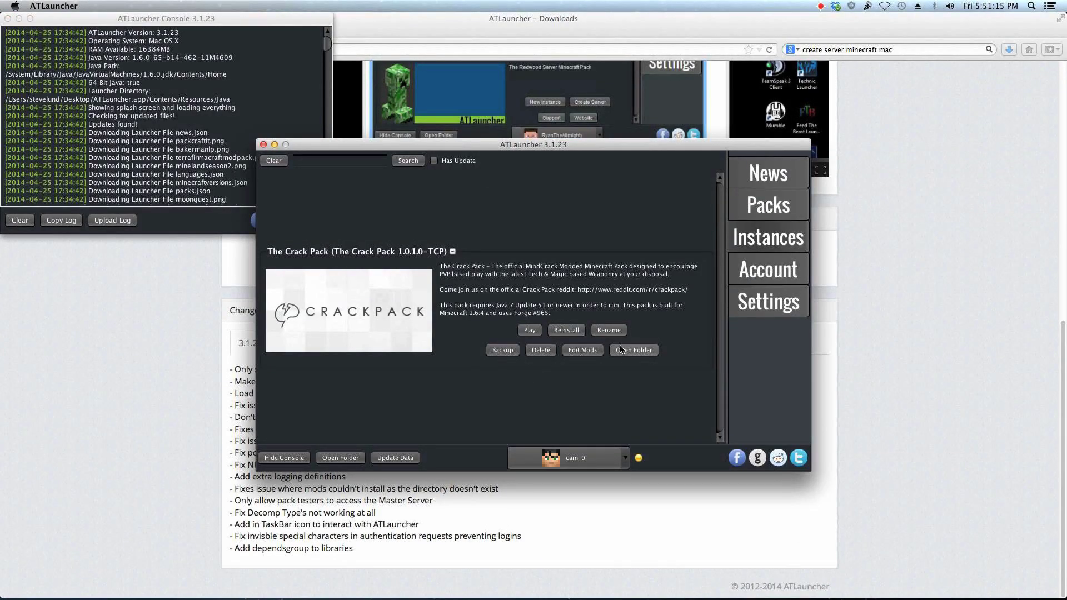
click(781, 305)
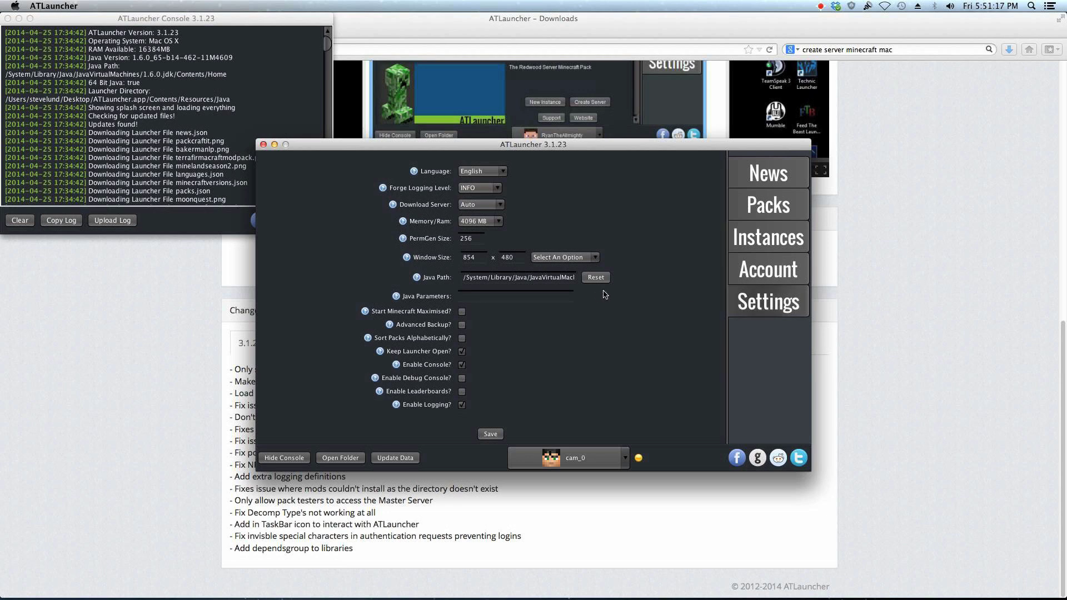
click(489, 277)
triple_click(503, 281)
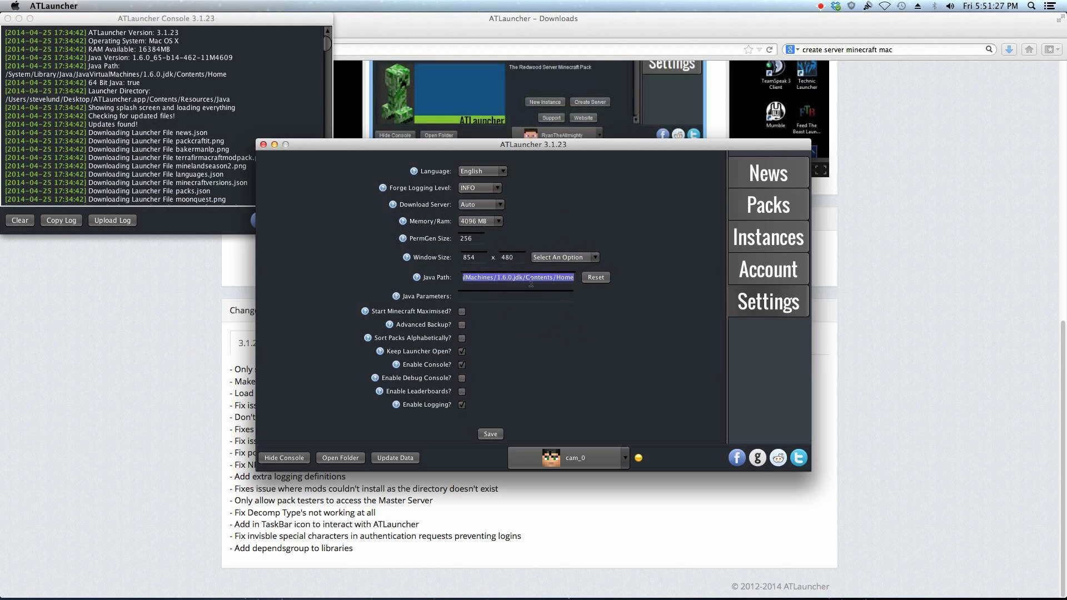
drag(563, 154, 564, 159)
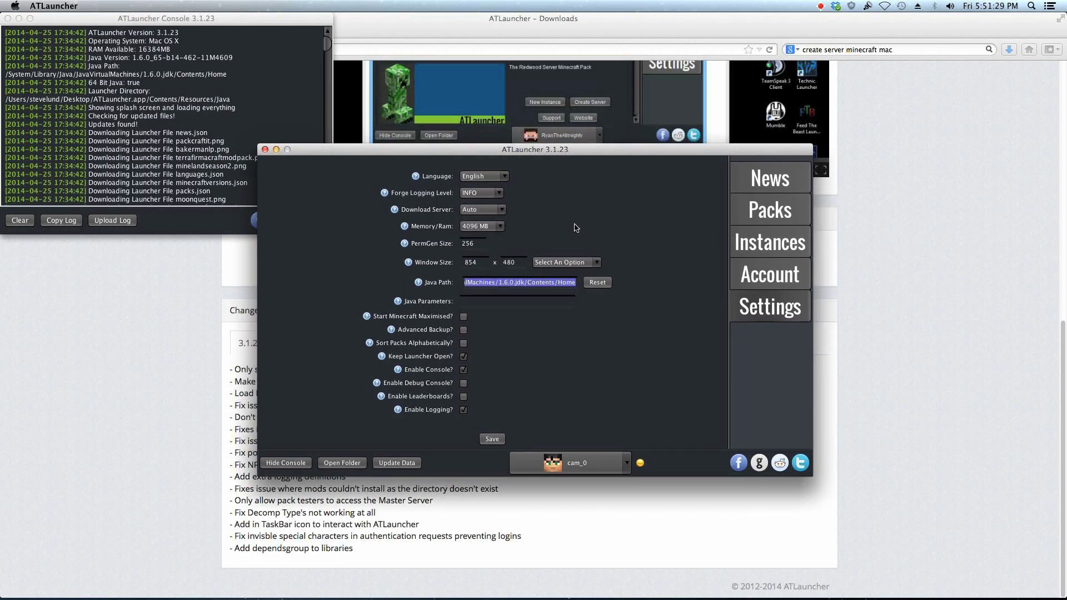
key(super+v)
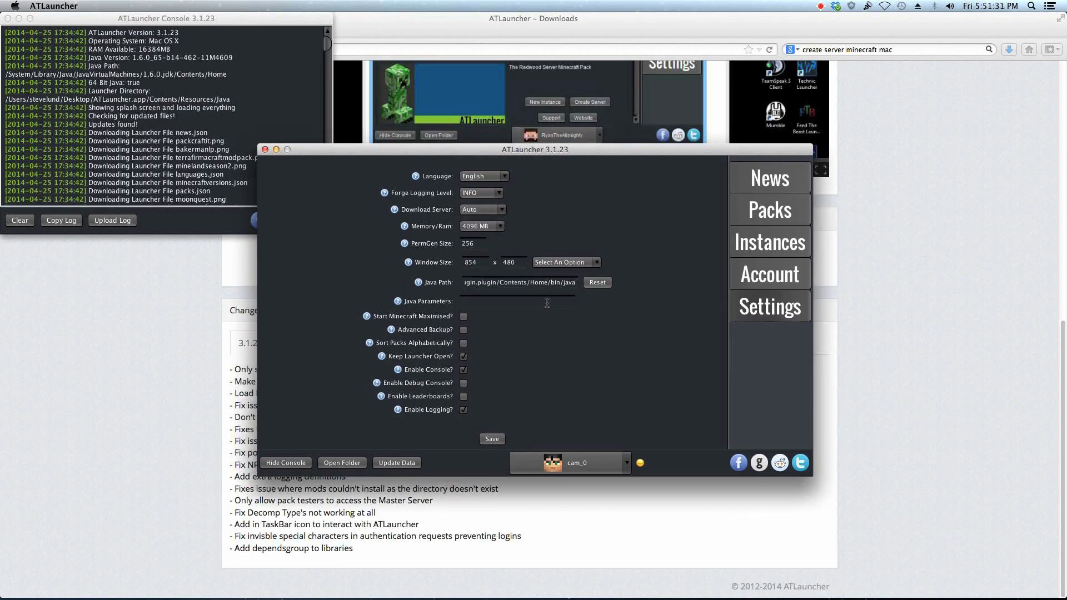
key(BackSpace)
key(BackSpace)
key(BackSpace)
key(BackSpace)
key(BackSpace)
key(BackSpace)
key(BackSpace)
key(BackSpace)
key(BackSpace)
click(493, 439)
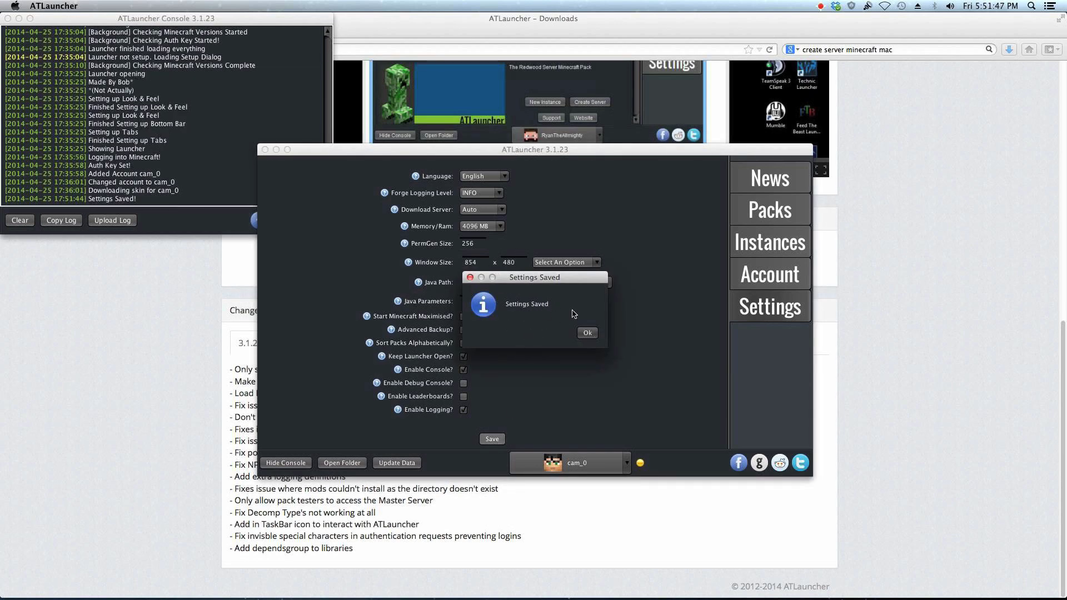
click(589, 333)
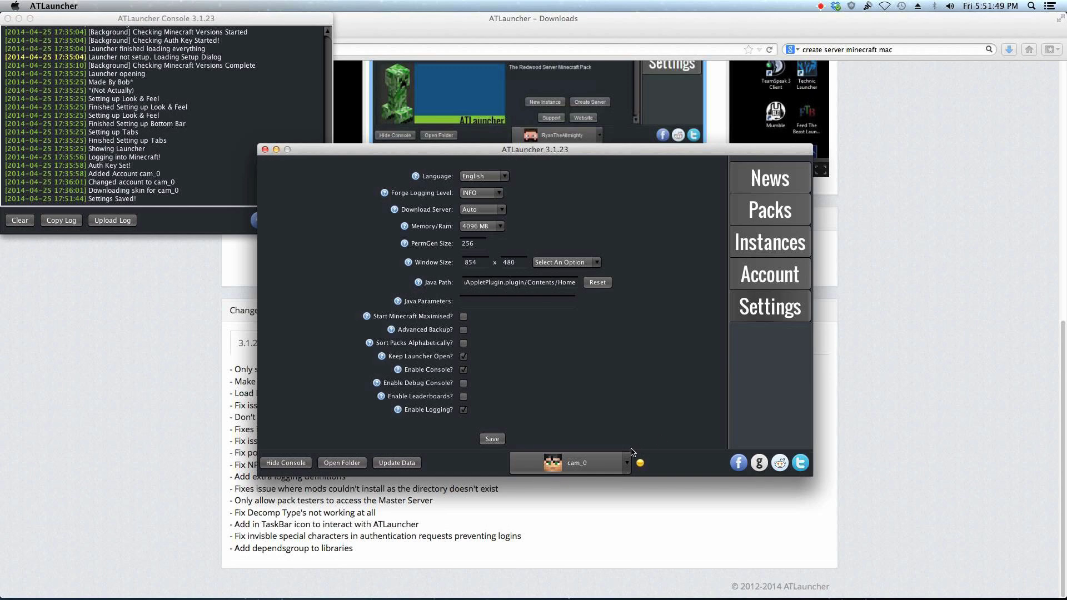
Step: Play The Crack Pack instance and confirm the account password to log in
click(773, 221)
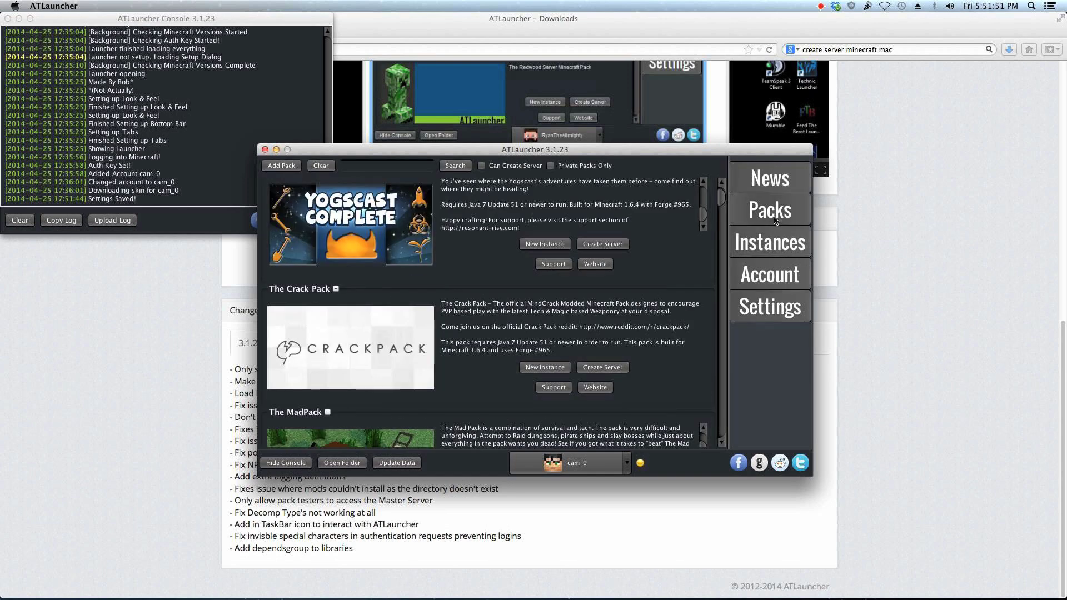
click(770, 242)
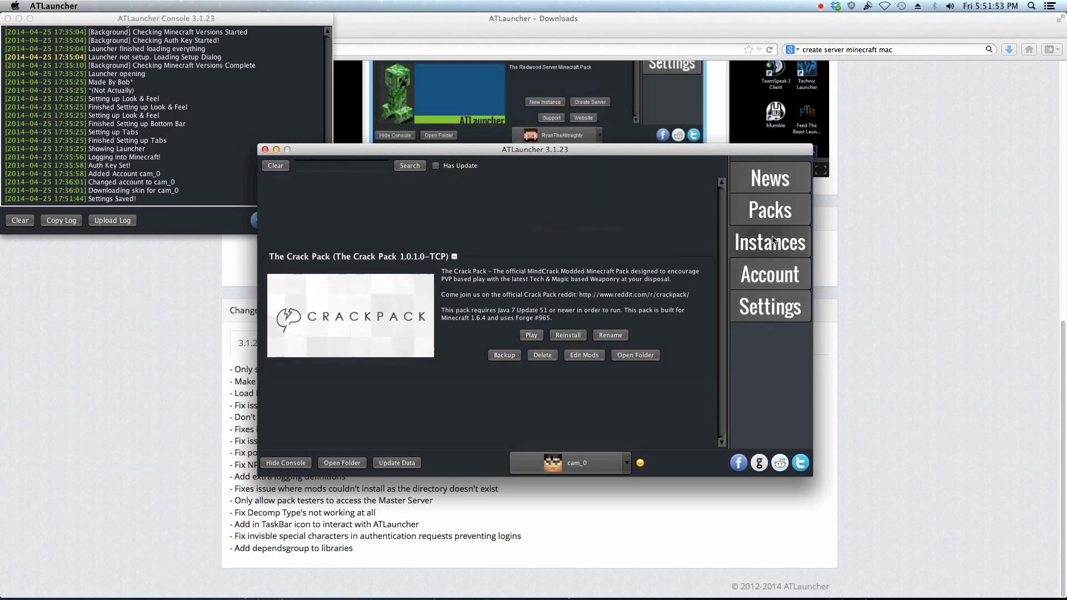
click(531, 335)
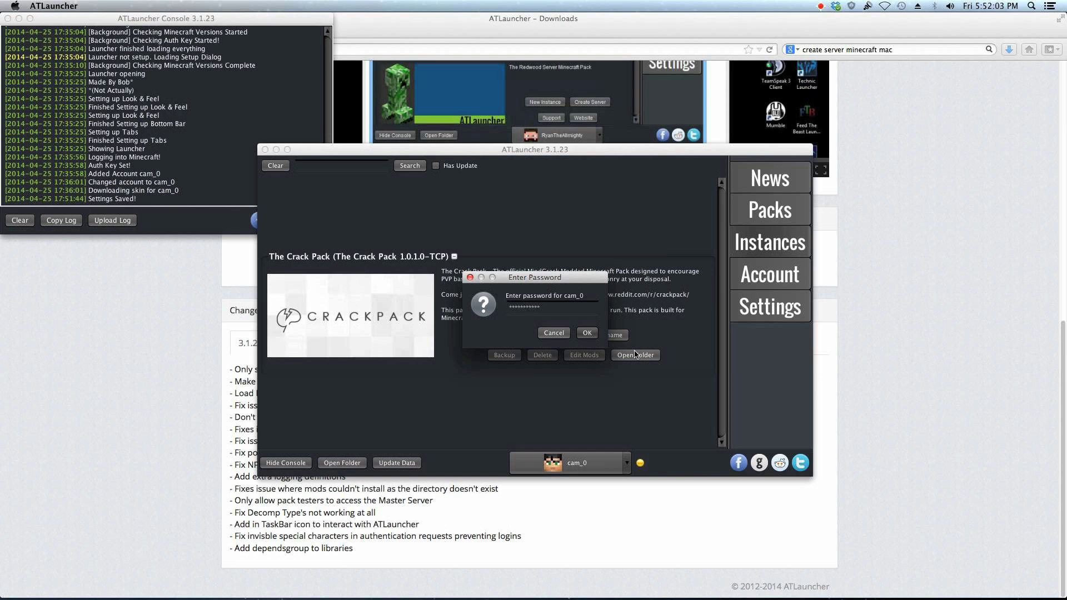
click(586, 333)
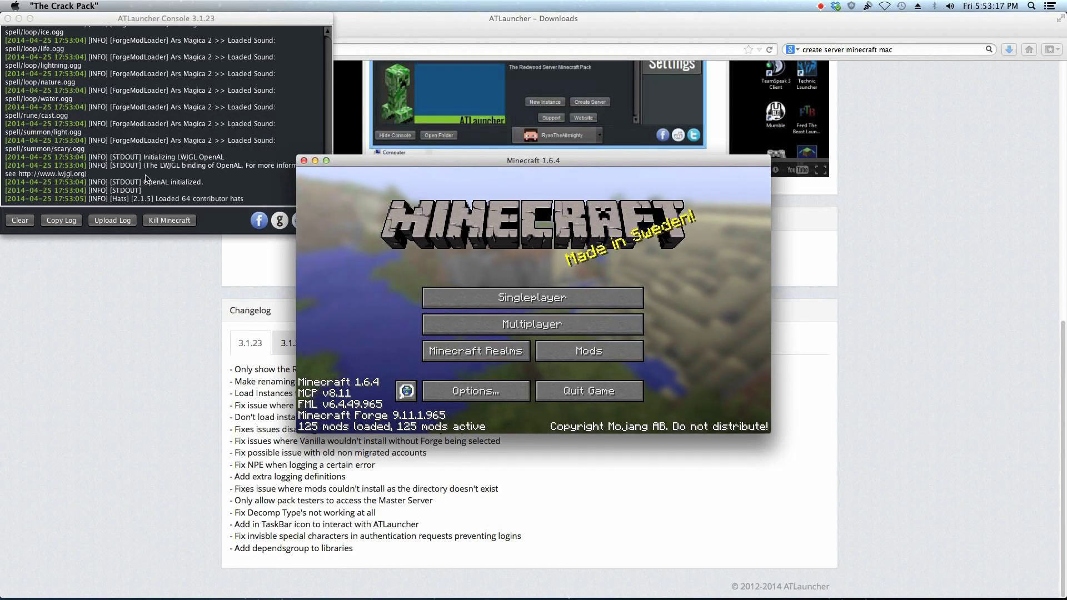
Step: Create a new singleplayer world with default settings from the Minecraft title menu
click(575, 297)
click(589, 386)
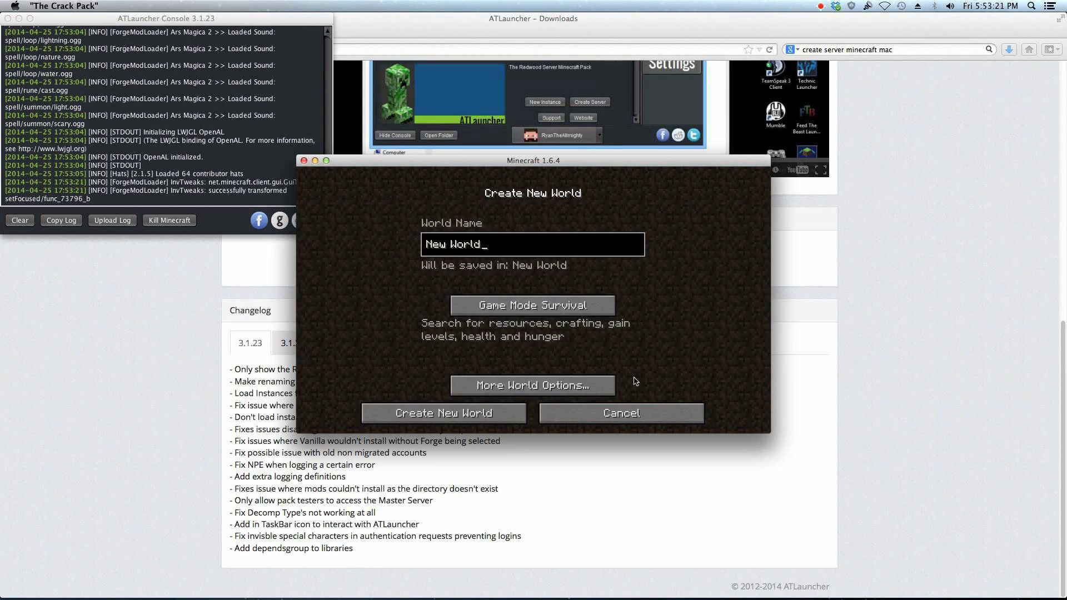
click(484, 418)
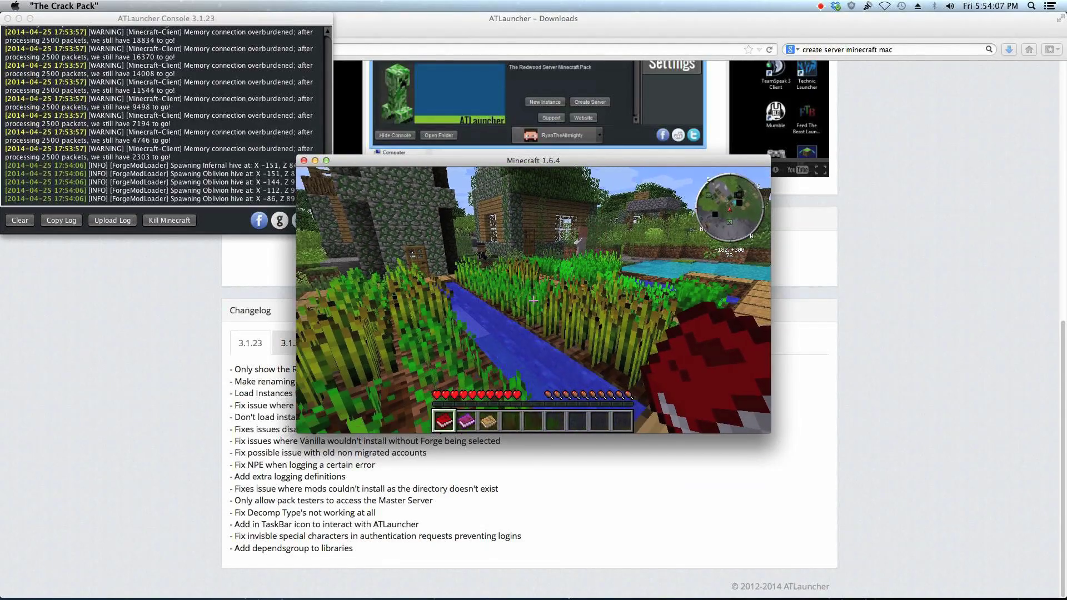
Step: Make the game window fill the screen and walk through the garden to the villagers
key(Escape)
click(326, 162)
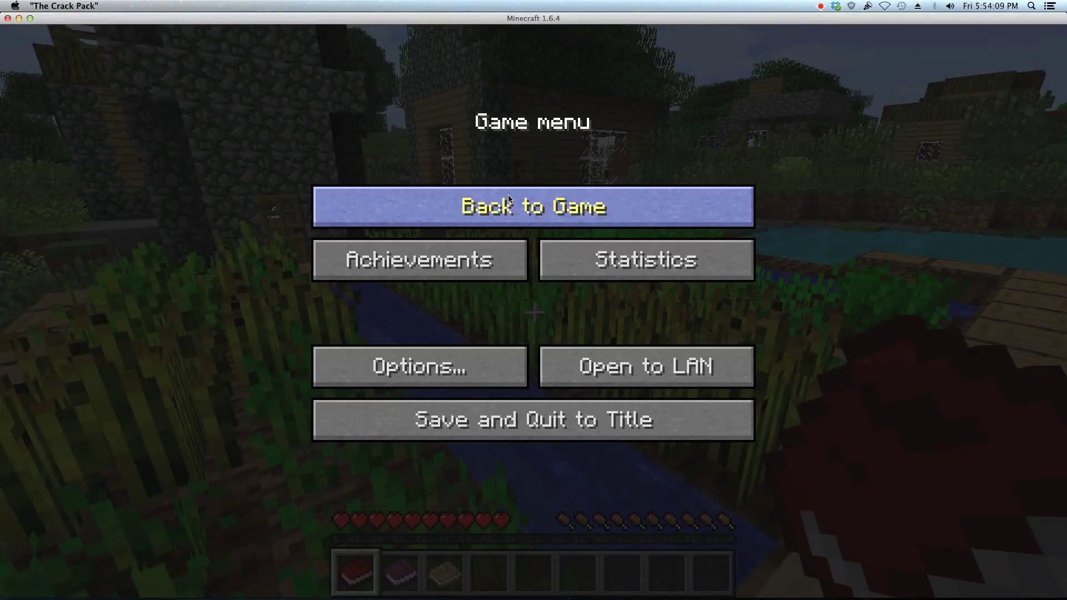
click(533, 207)
key(6)
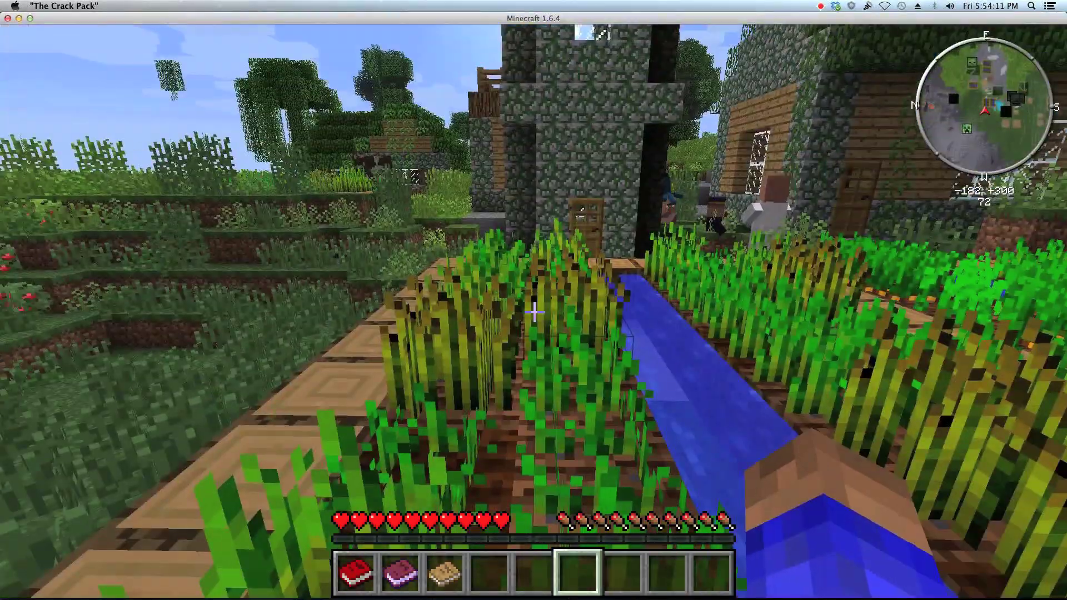
key(w)
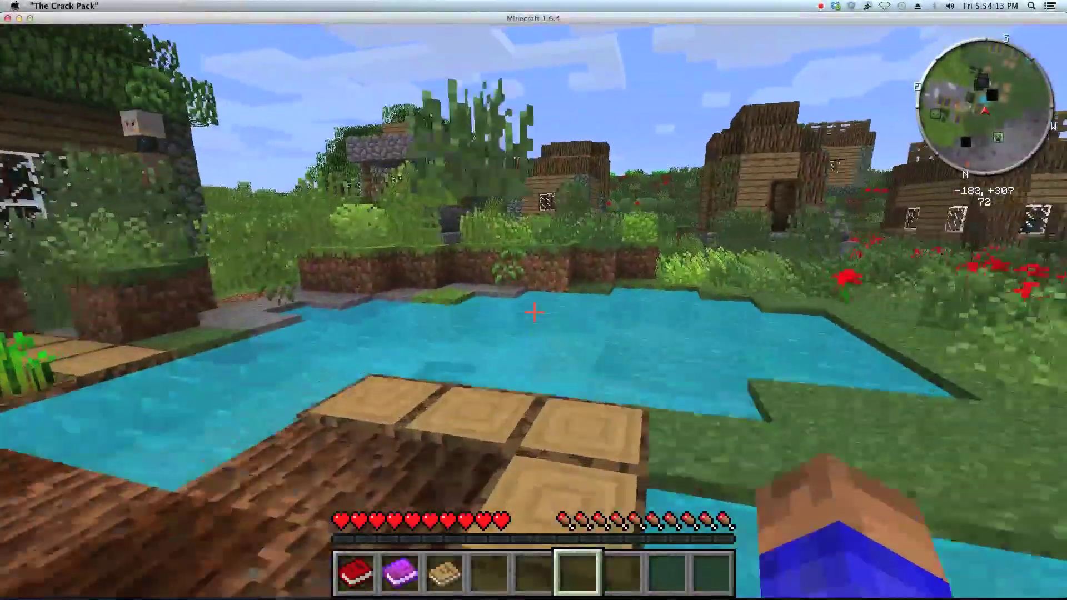
key(w)
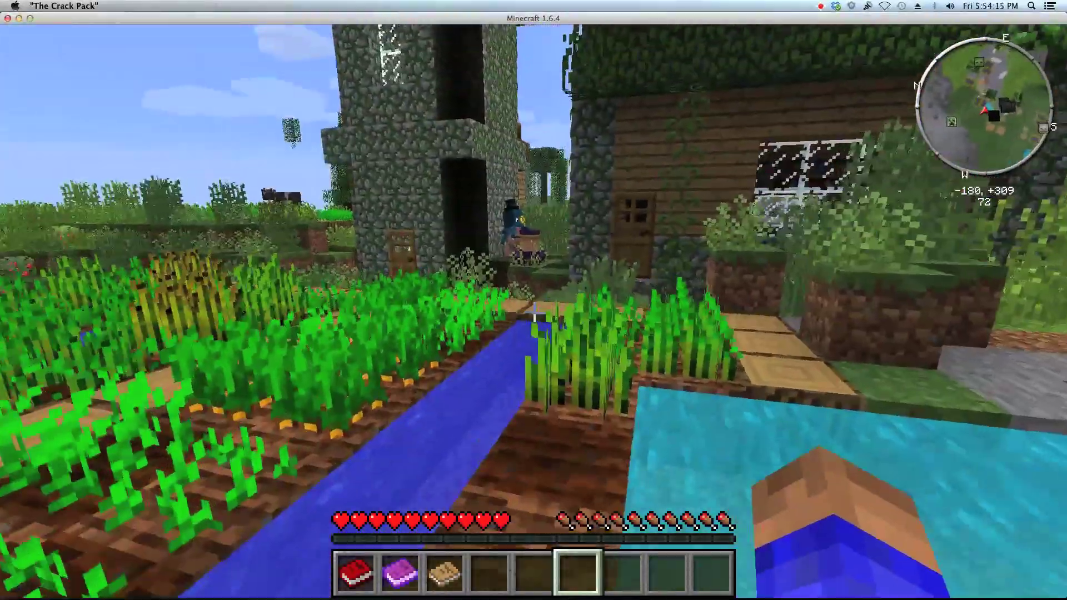
key(w)
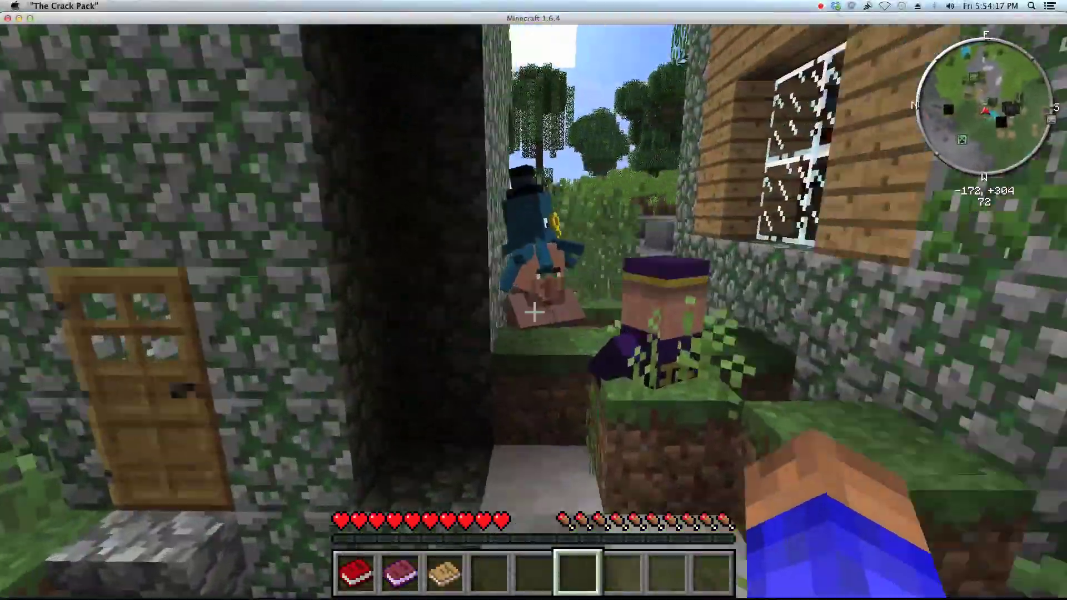
key(w)
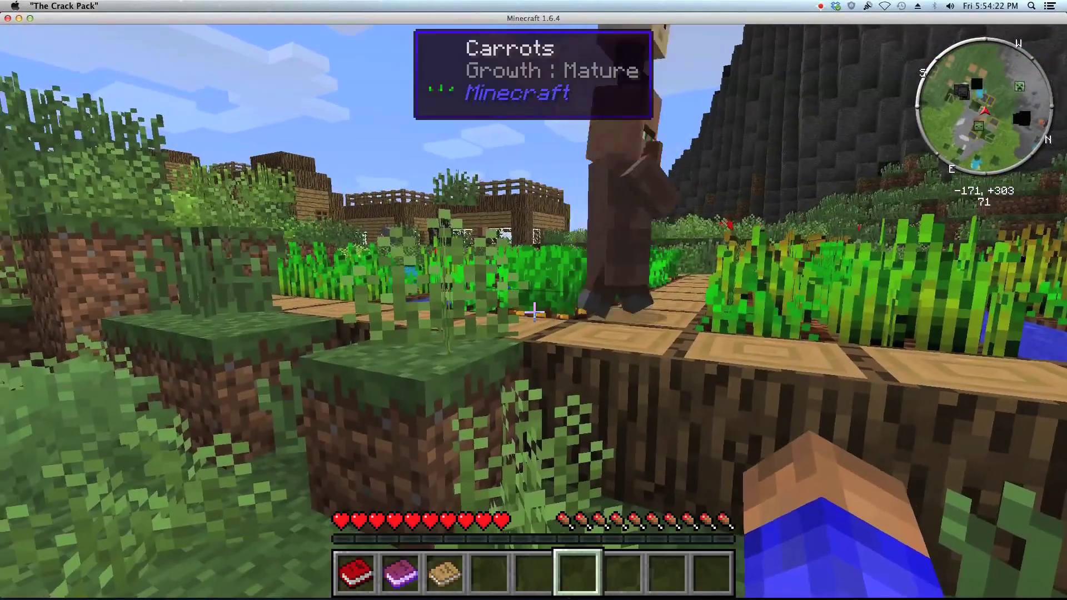
Step: Open the game Options, then close them and resume playing
key(Escape)
click(396, 368)
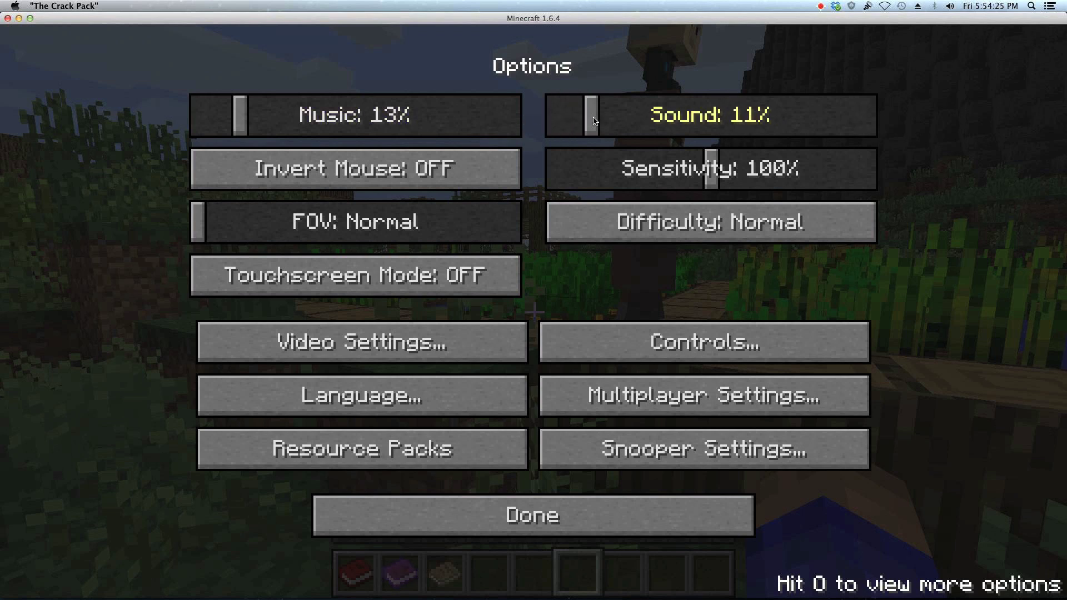
key(Escape)
click(612, 214)
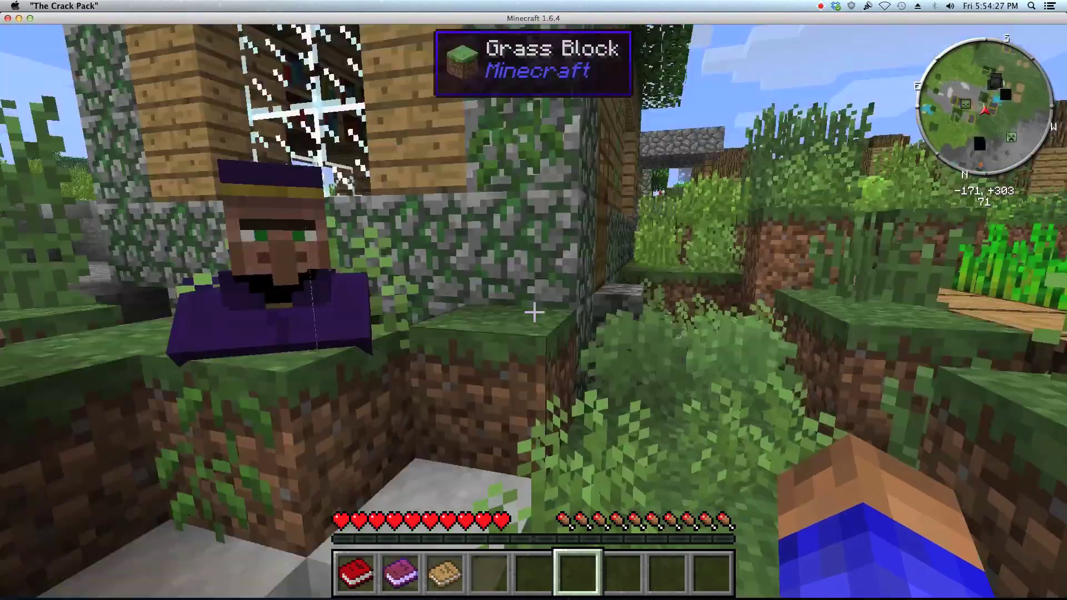
Step: Explore the village past the houses, alley, farm, tower and pond
key(w)
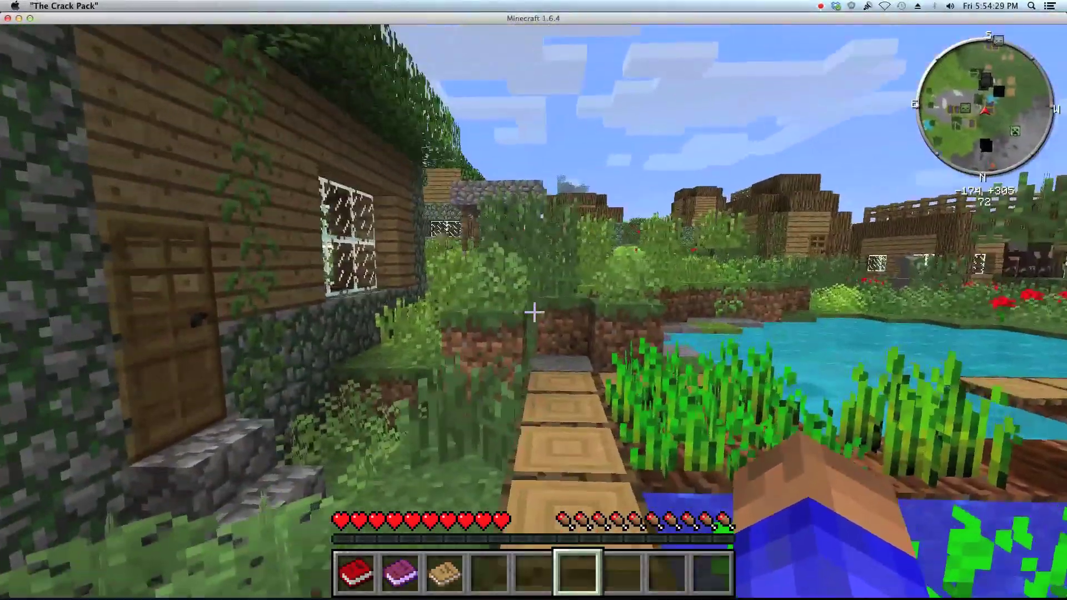
key(w)
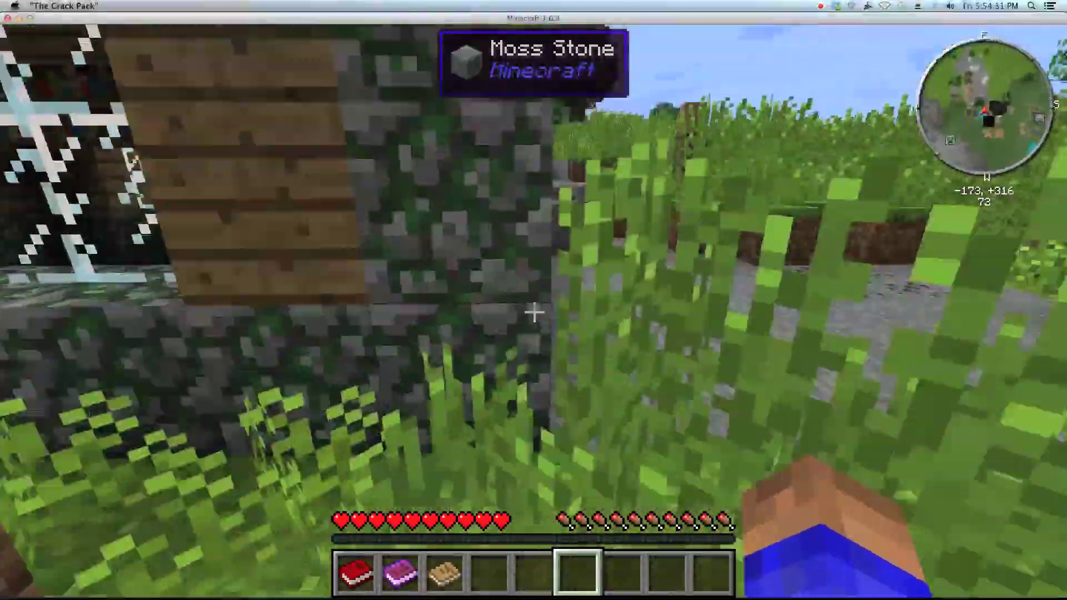
key(w)
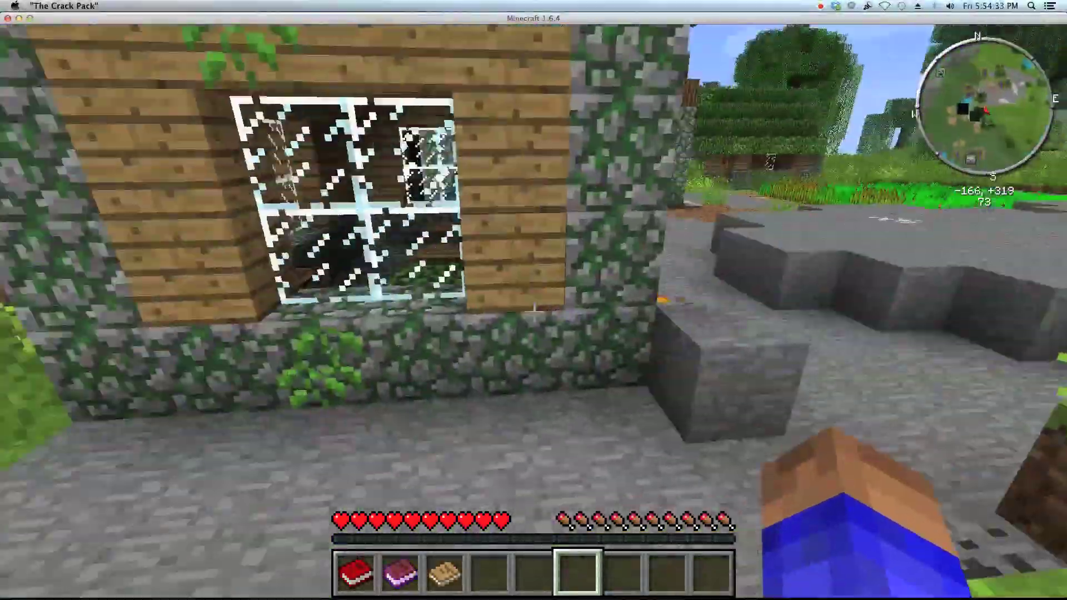
key(w)
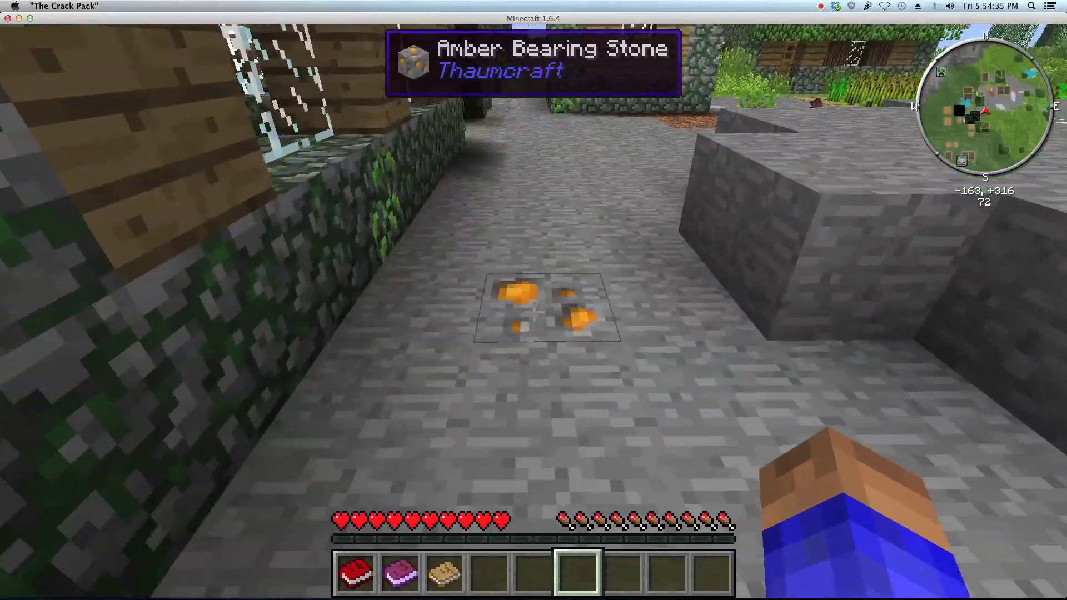
key(w)
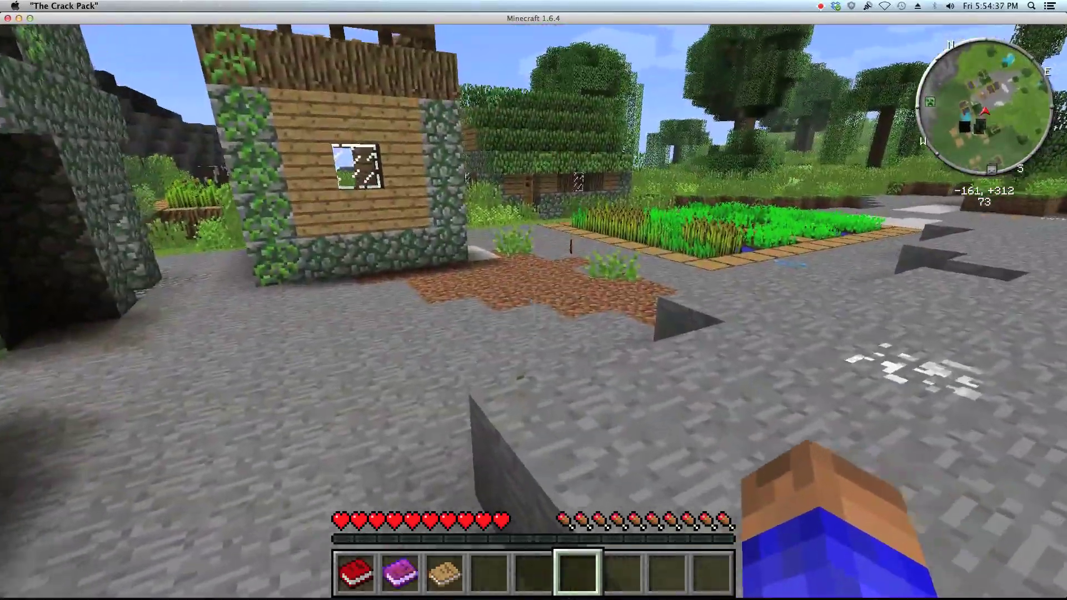
key(w)
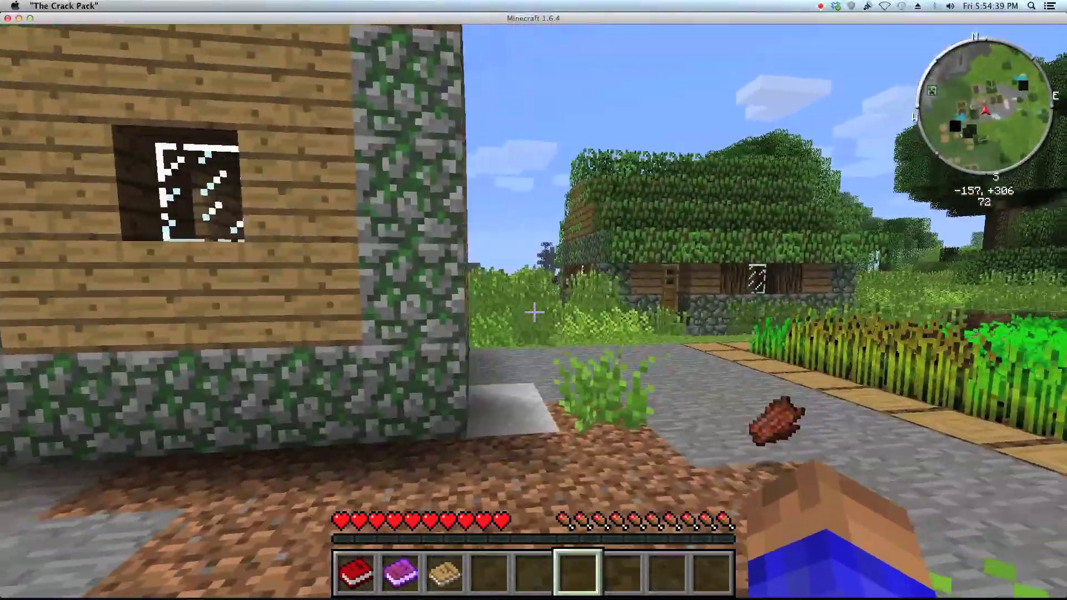
key(w)
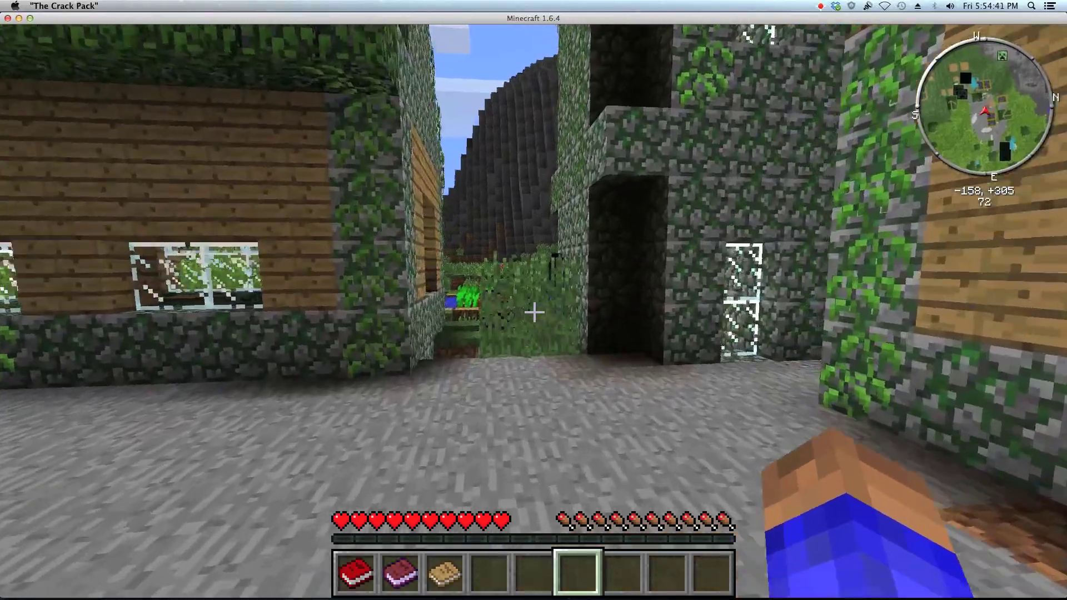
key(w)
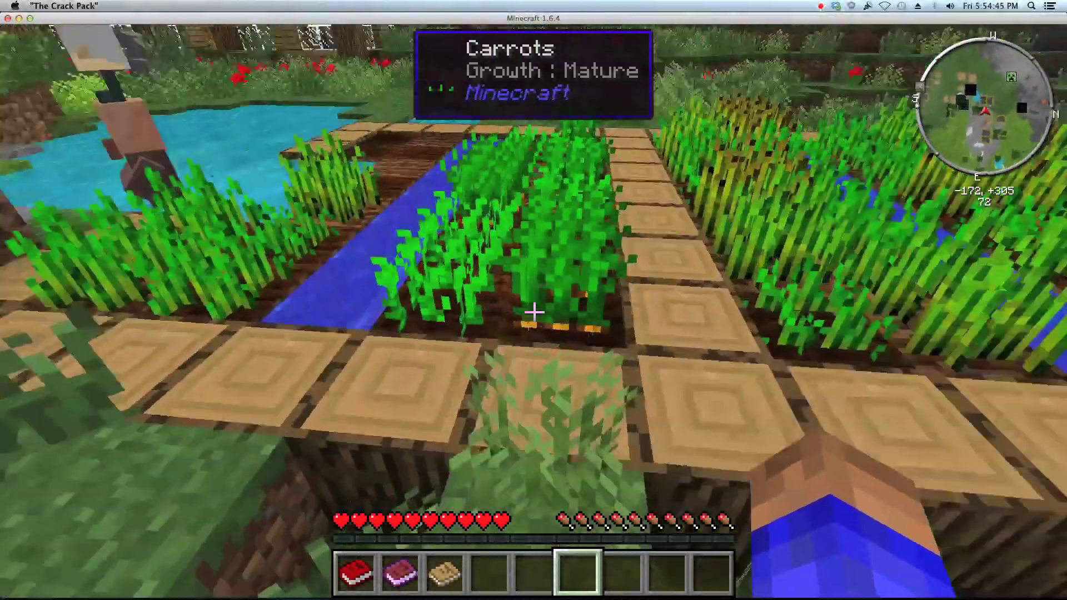
key(w)
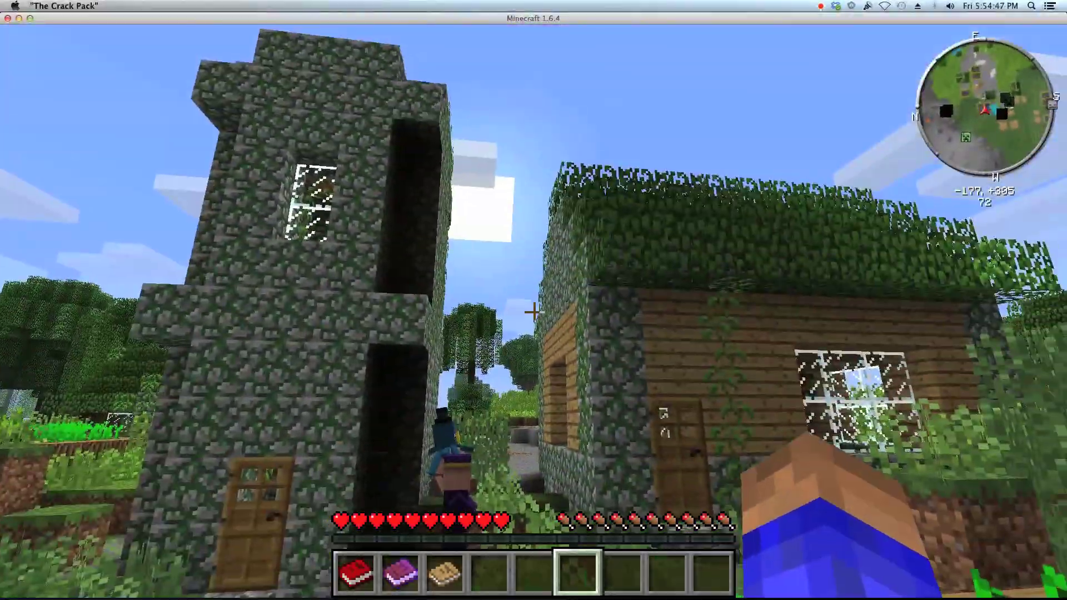
key(w)
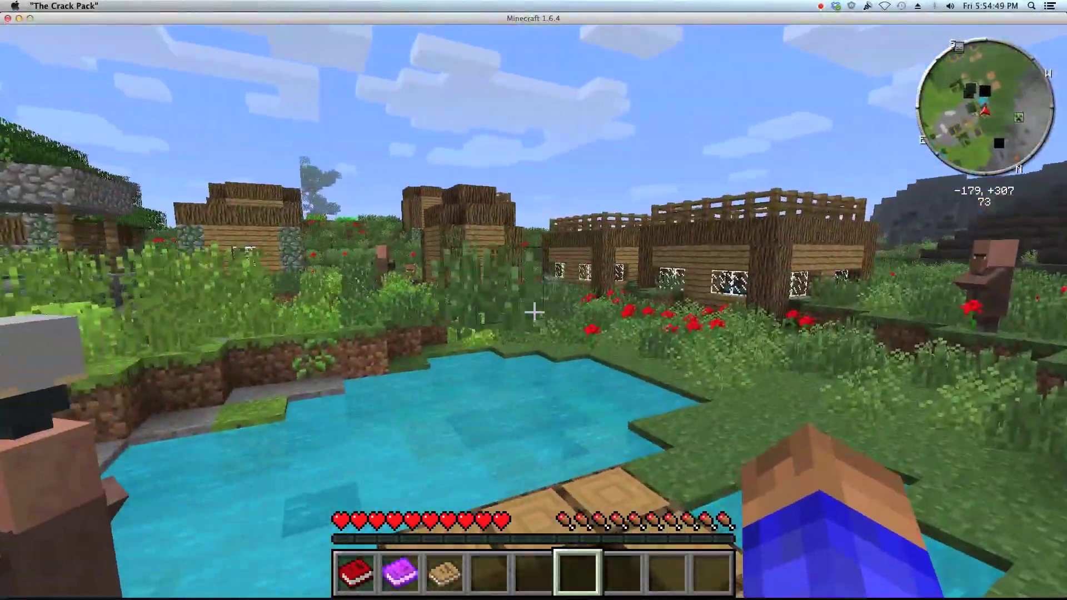
key(w)
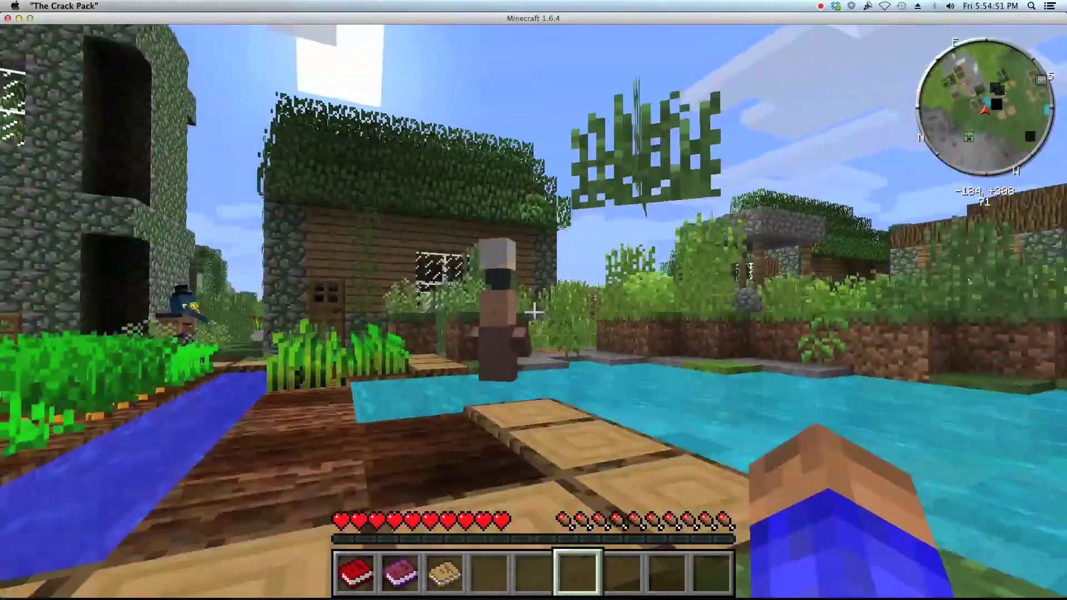
key(w)
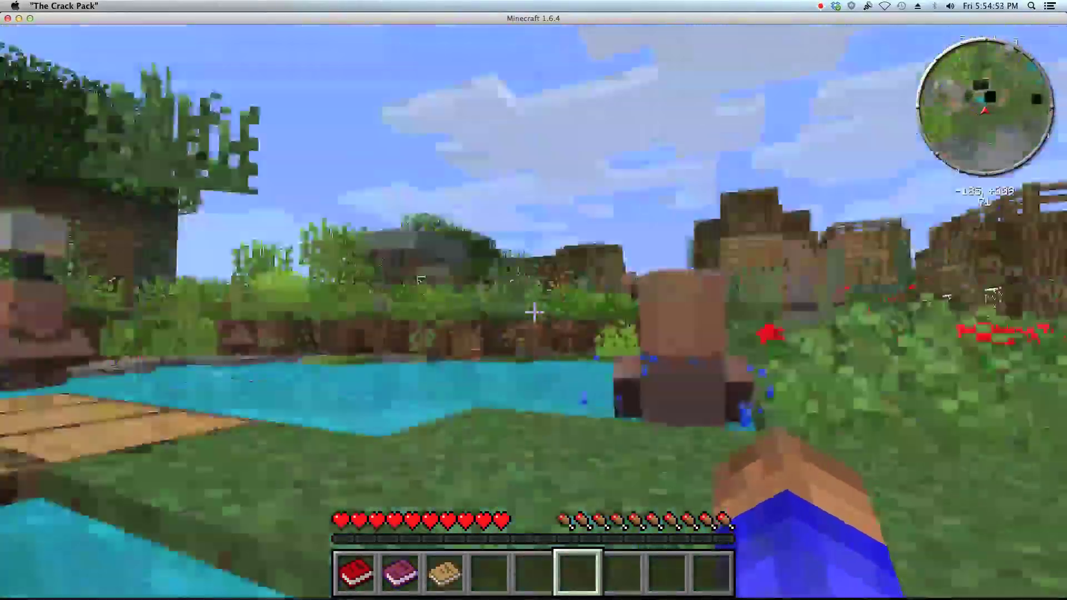
key(w)
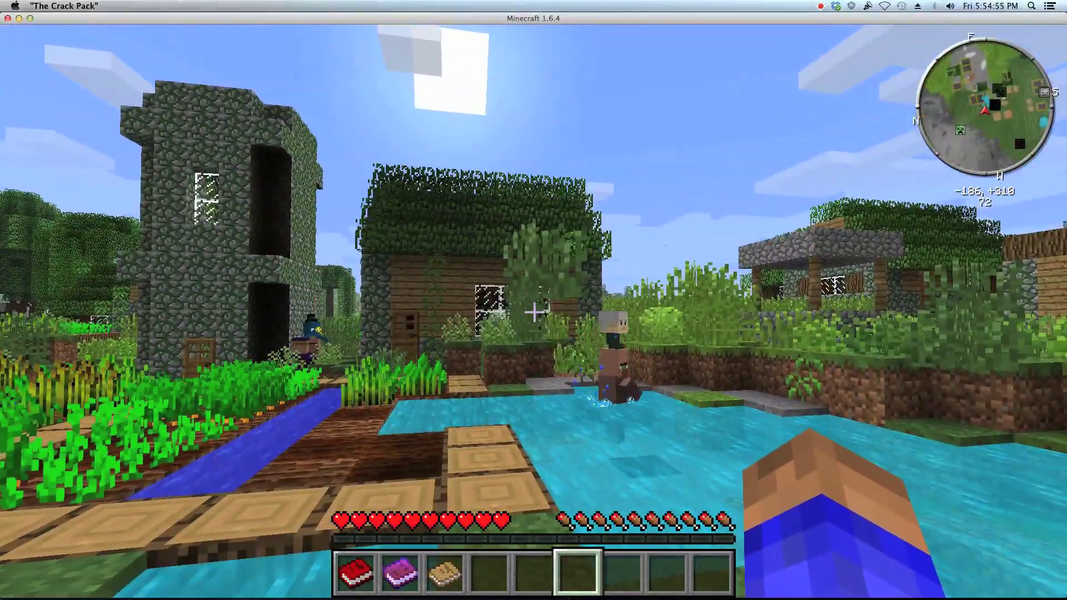